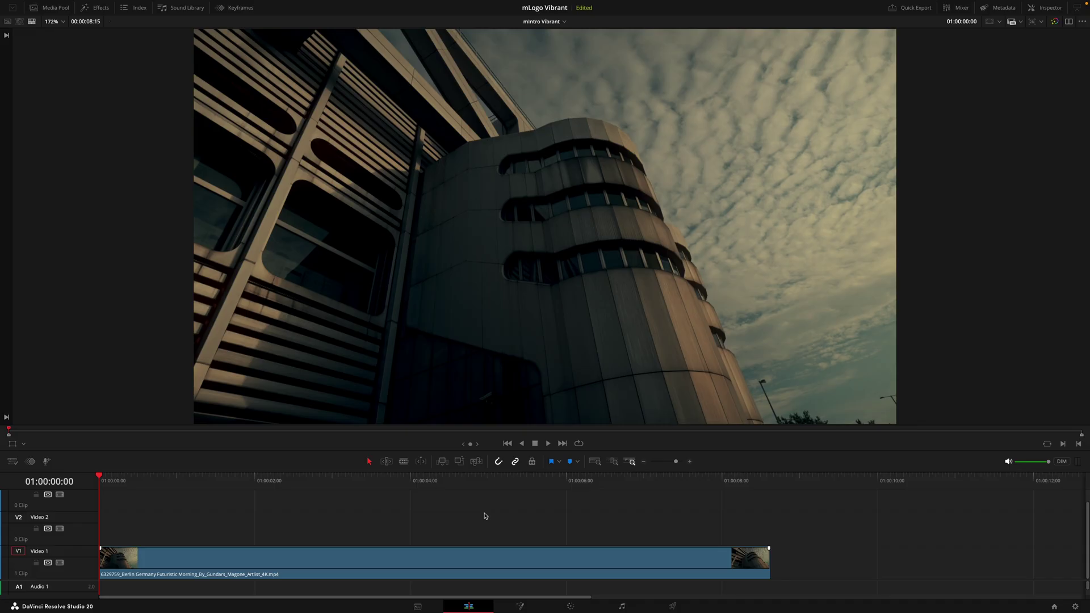
- Open the Effects Library panel of video transitions beside the building footage
{"action": "left_click", "coordinate": [97, 8]}
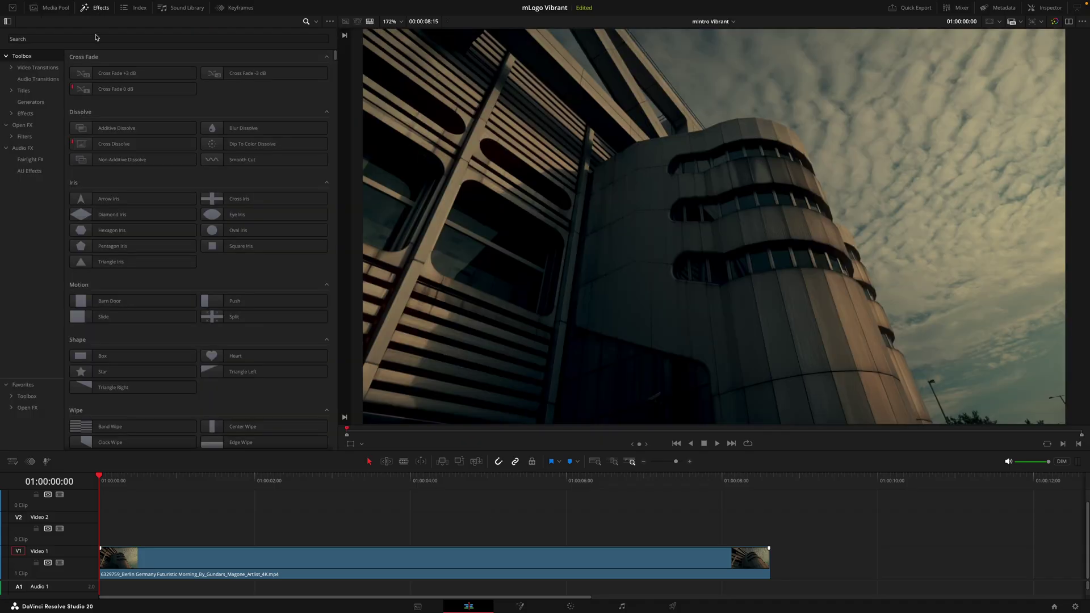
- Filter effects by 'mIntro Vibrant', trial Assembly Mode on V2, then undo it
{"action": "left_click", "coordinate": [97, 37]}
{"action": "type", "text": "mIntro Vibrant"}
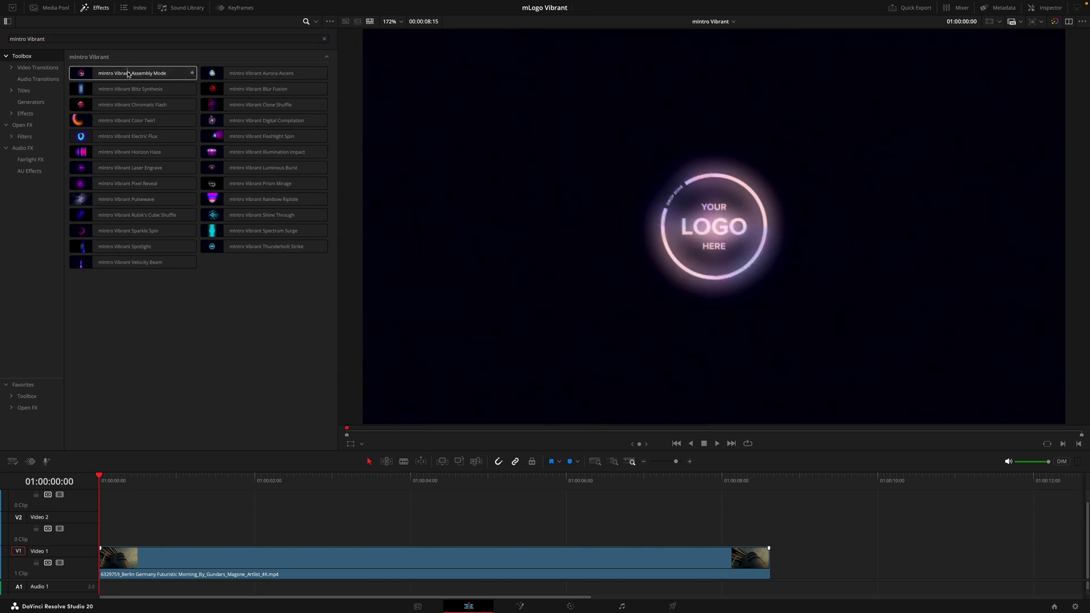
{"action": "left_click_drag", "start_coordinate": [129, 73], "coordinate": [91, 540]}
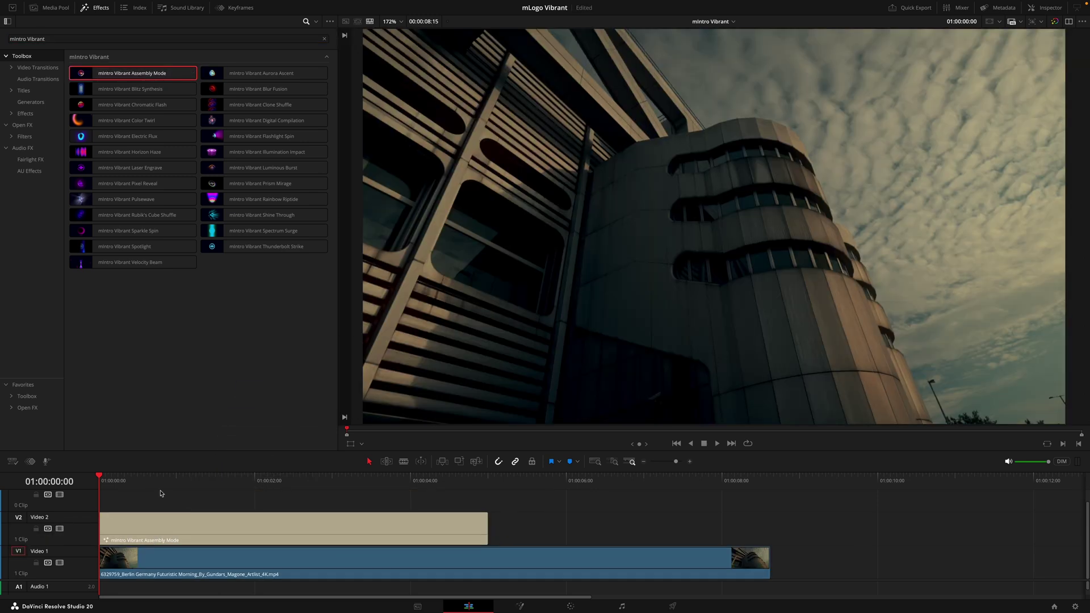
{"action": "left_click_drag", "start_coordinate": [170, 482], "coordinate": [297, 483]}
{"action": "key", "text": "ctrl+z"}
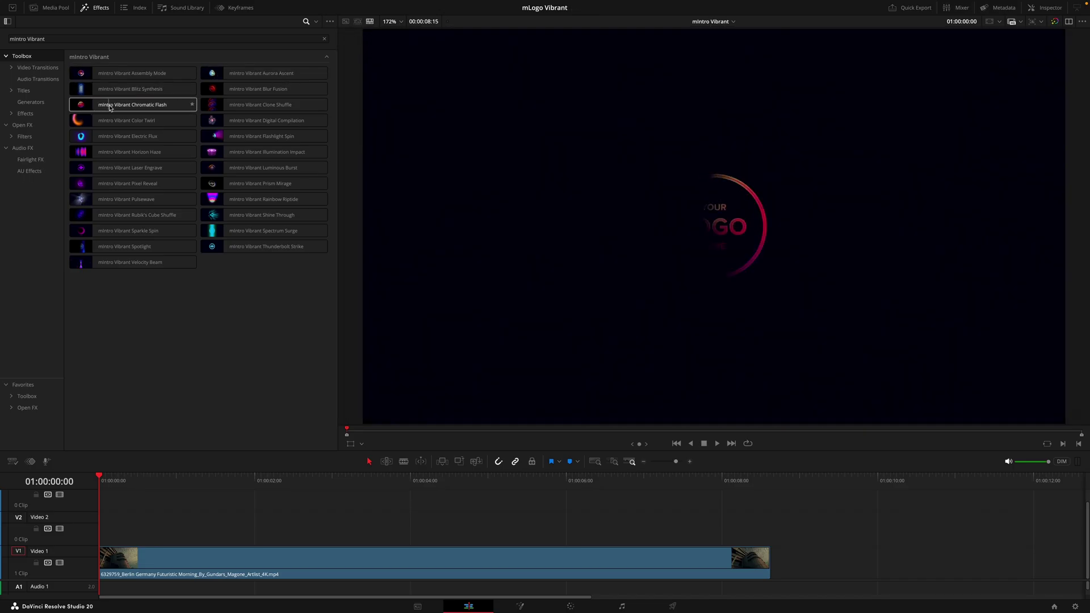
- Favourite the Chromatic Flash title and show its settings on V2
{"action": "left_click", "coordinate": [192, 105]}
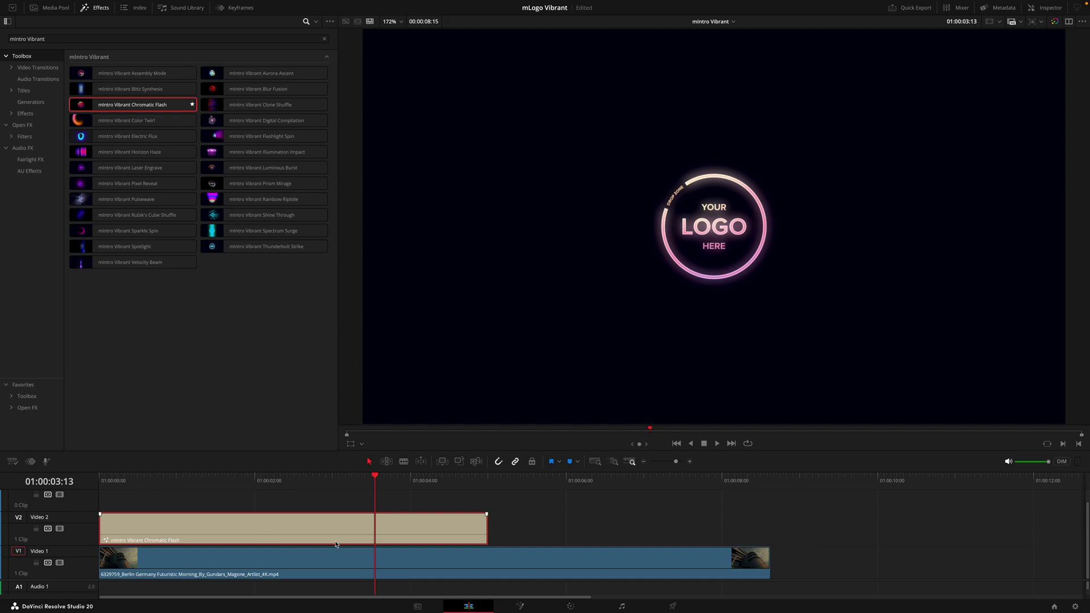
{"action": "left_click", "coordinate": [1046, 9]}
- In Logo Controls, toggle Logo Type to Text and back, then browse for a logo image
{"action": "left_click", "coordinate": [920, 147]}
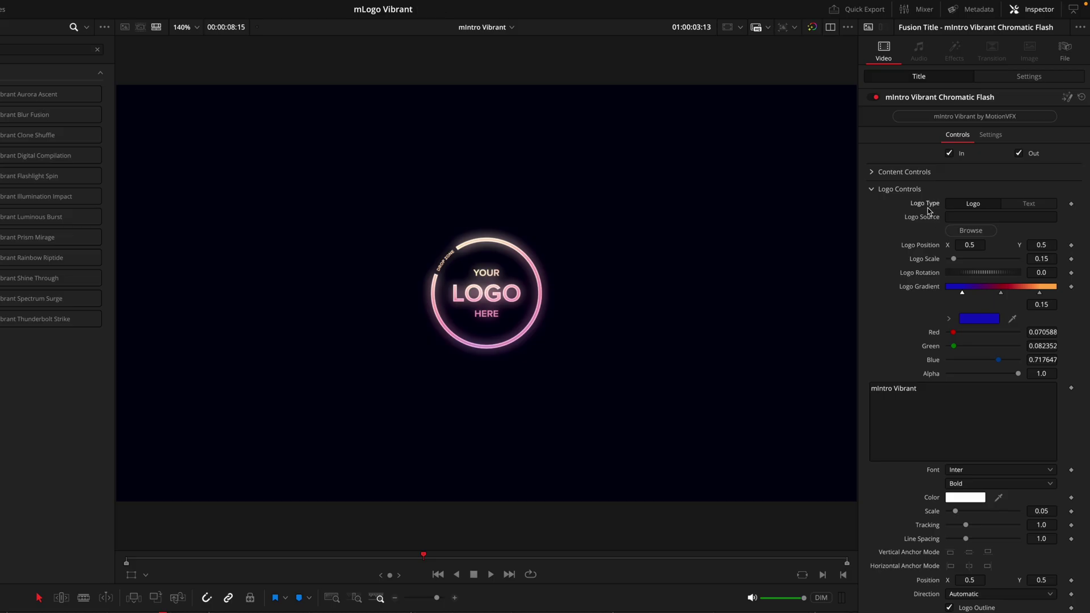
{"action": "left_click", "coordinate": [1034, 202]}
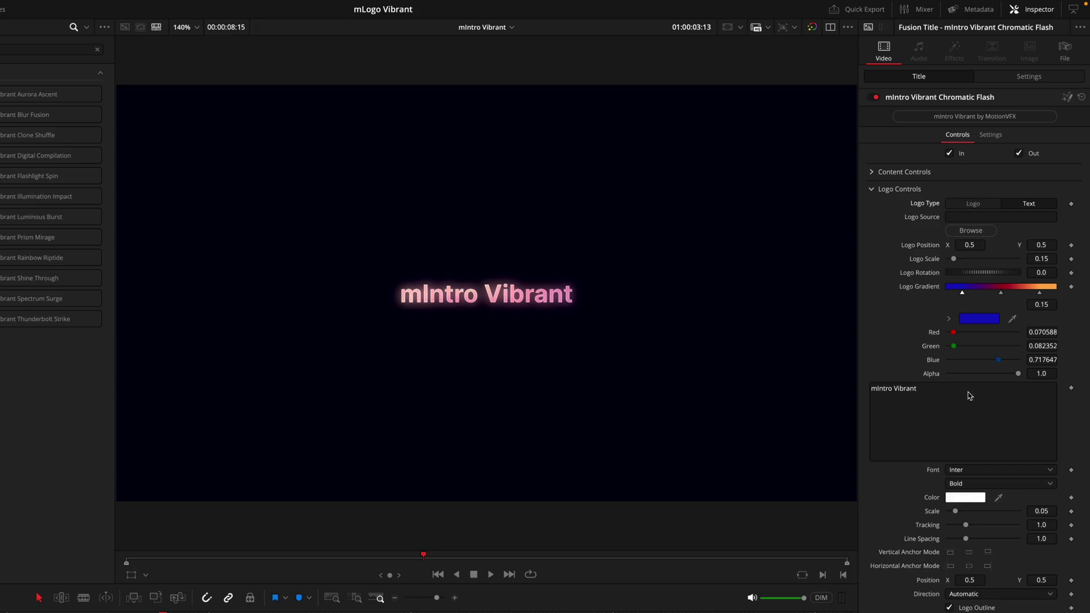
{"action": "left_click", "coordinate": [973, 205]}
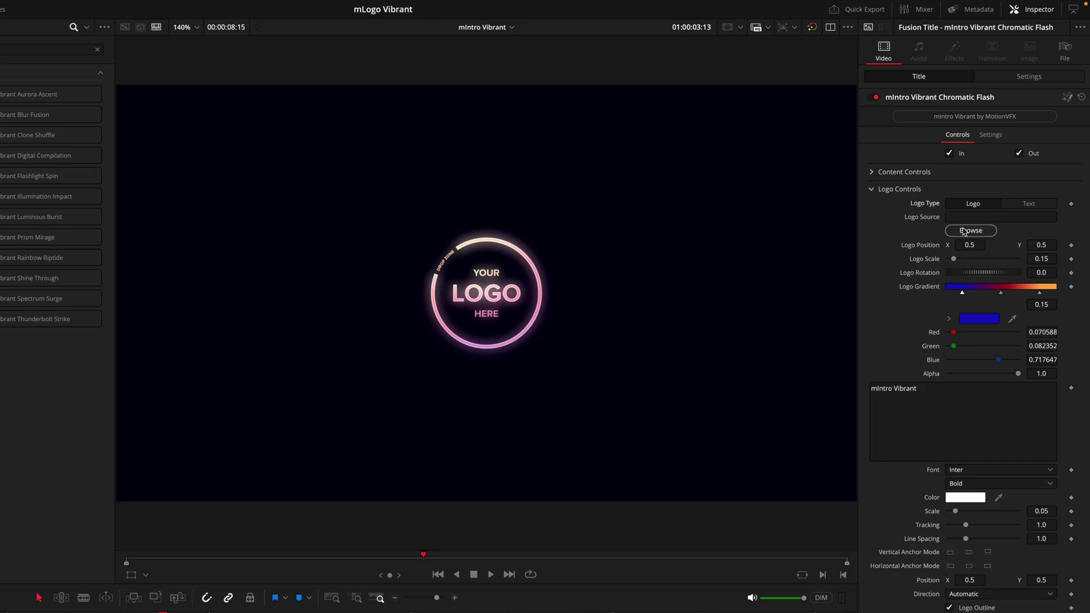
{"action": "left_click", "coordinate": [964, 231]}
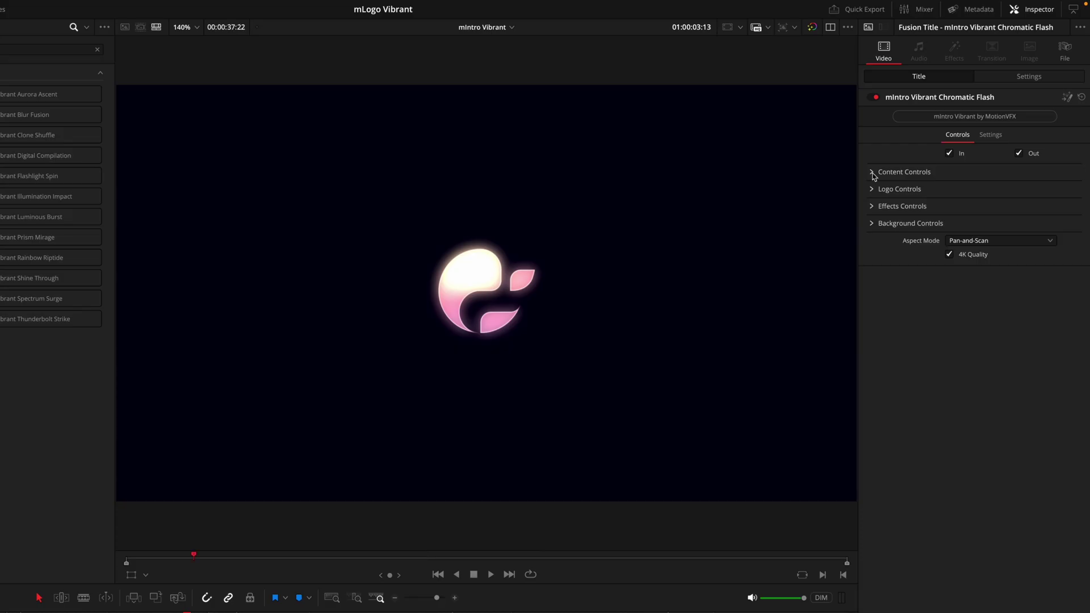
- Try enlarging the content, then reset position, scale and rotation to 0.5, 1.0 and 0.0
{"action": "left_click", "coordinate": [872, 173]}
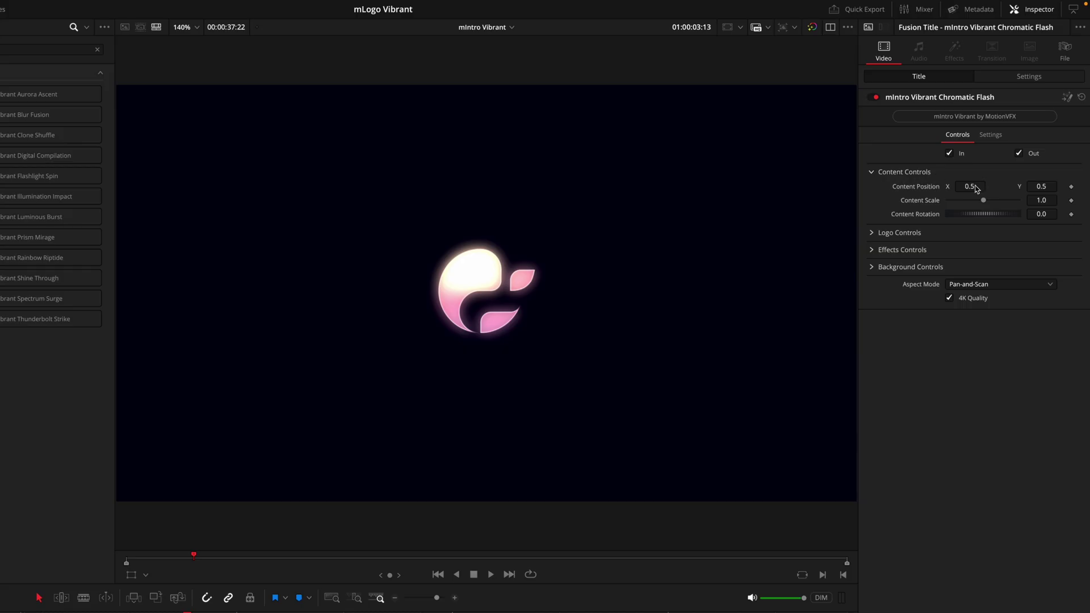
{"action": "left_click_drag", "start_coordinate": [974, 188], "coordinate": [987, 218]}
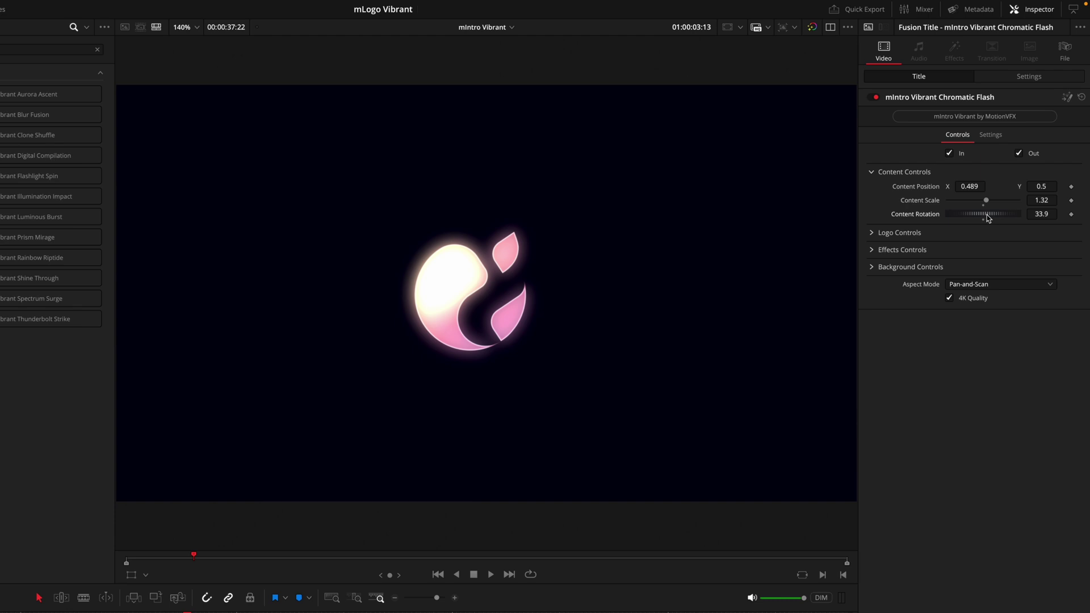
{"action": "double_click", "coordinate": [938, 188]}
{"action": "double_click", "coordinate": [933, 202]}
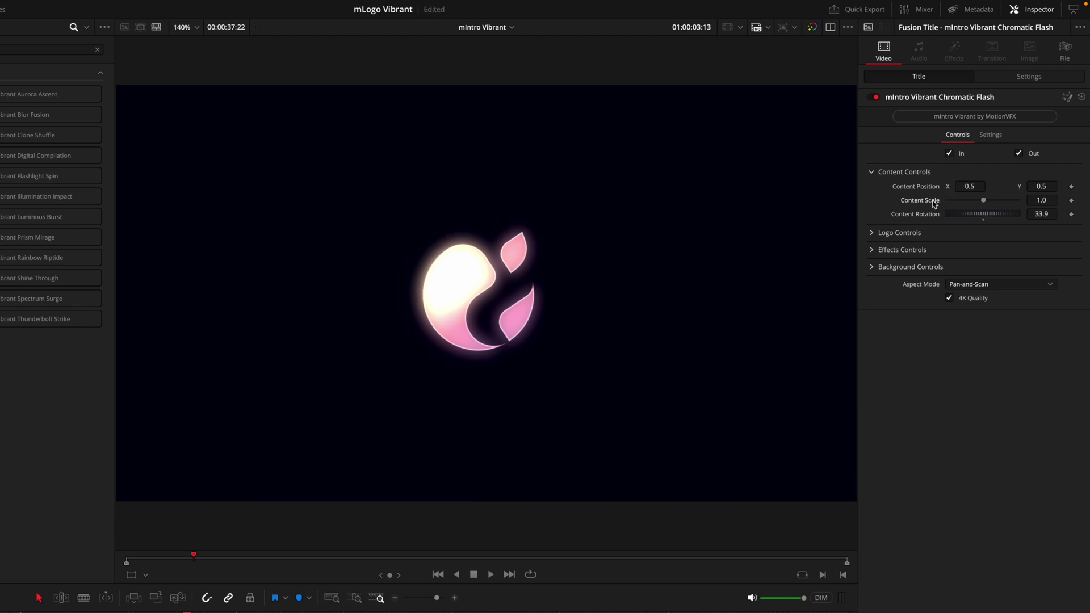
{"action": "double_click", "coordinate": [929, 217]}
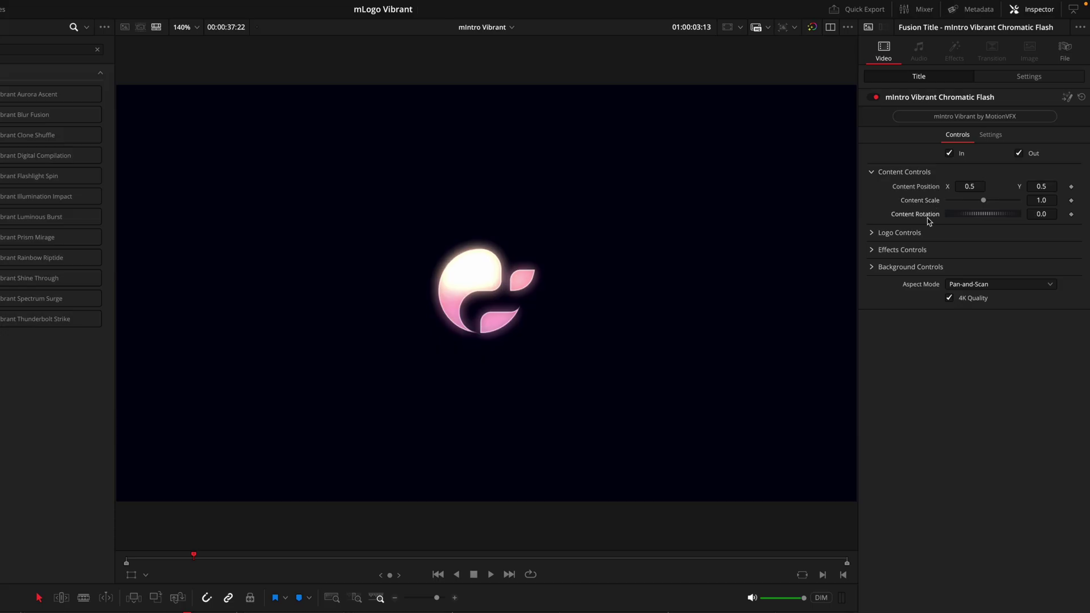
{"action": "left_click", "coordinate": [927, 232]}
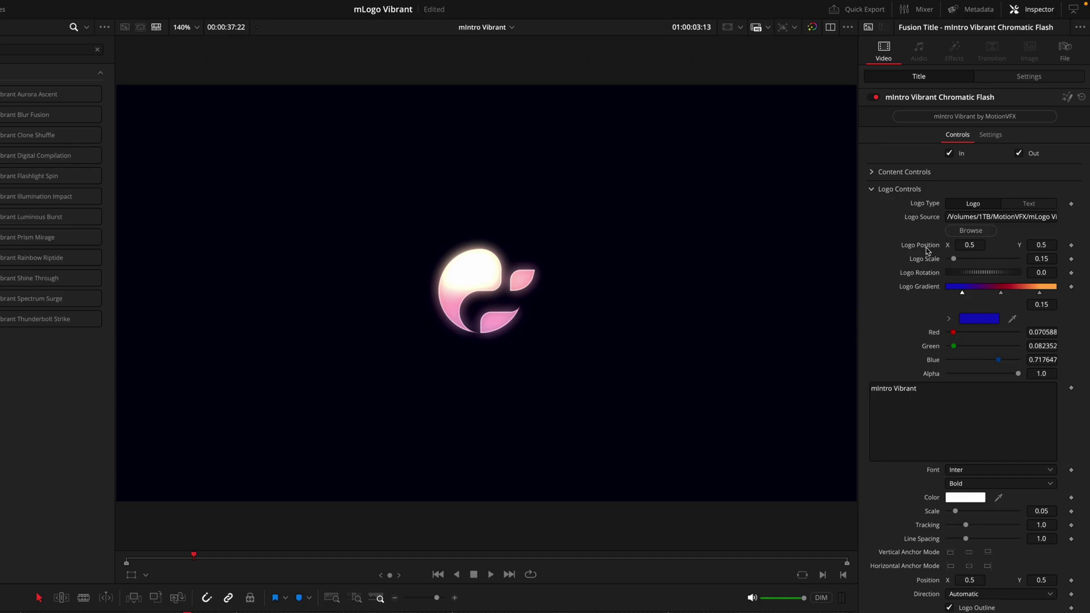
- Replay the animation, then set Content Position X to 0.573 and Logo Position X to 0.534
{"action": "left_click", "coordinate": [871, 173]}
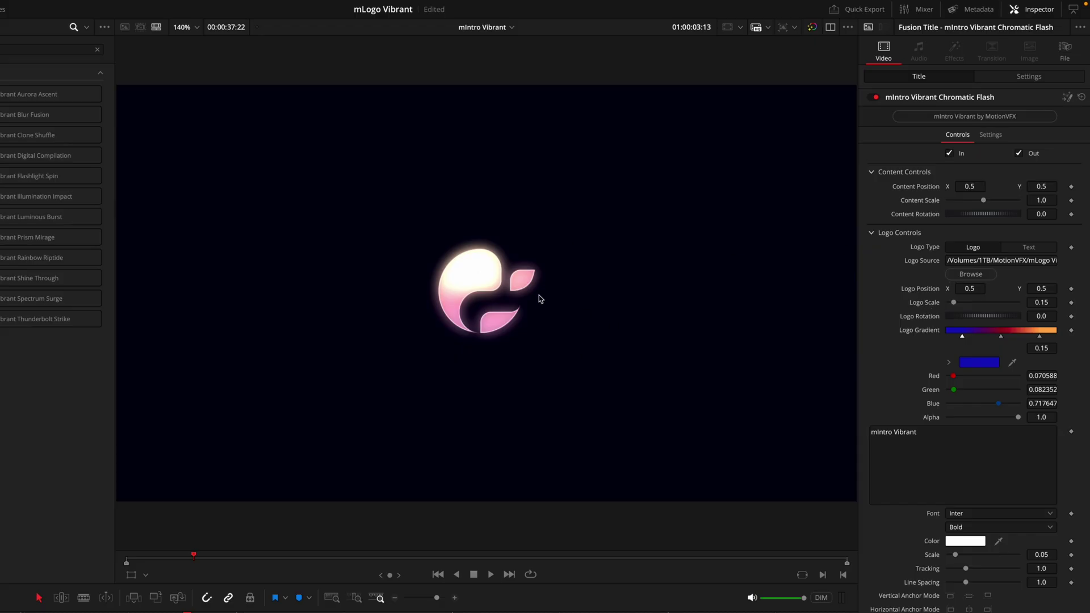
{"action": "key", "text": "Home"}
{"action": "key", "text": "space"}
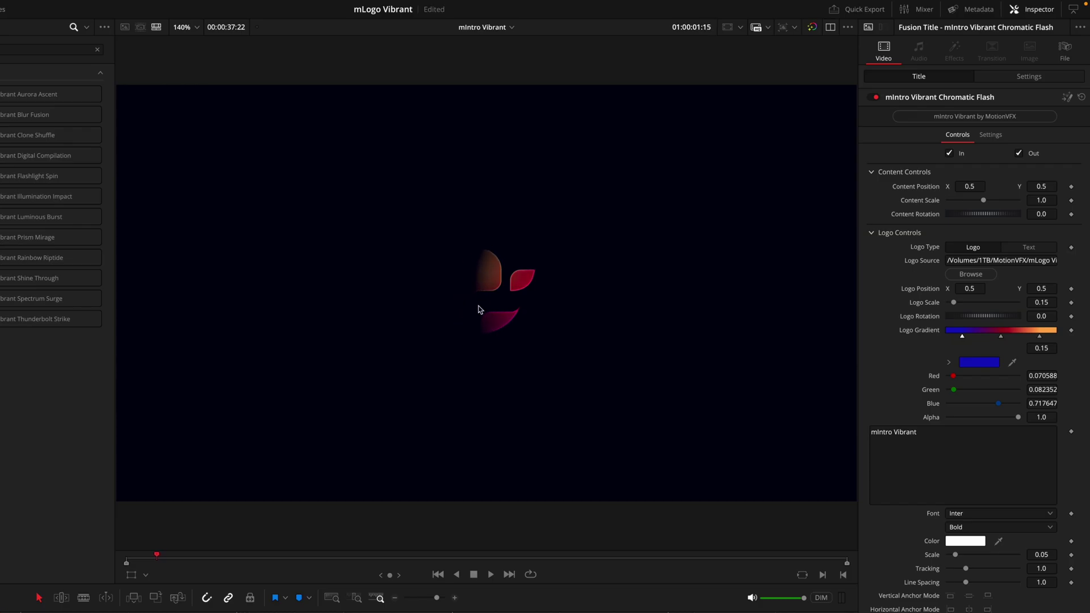
{"action": "left_click_drag", "start_coordinate": [969, 288], "coordinate": [955, 288]}
{"action": "key", "text": "ctrl+z"}
{"action": "left_click_drag", "start_coordinate": [963, 188], "coordinate": [999, 188]}
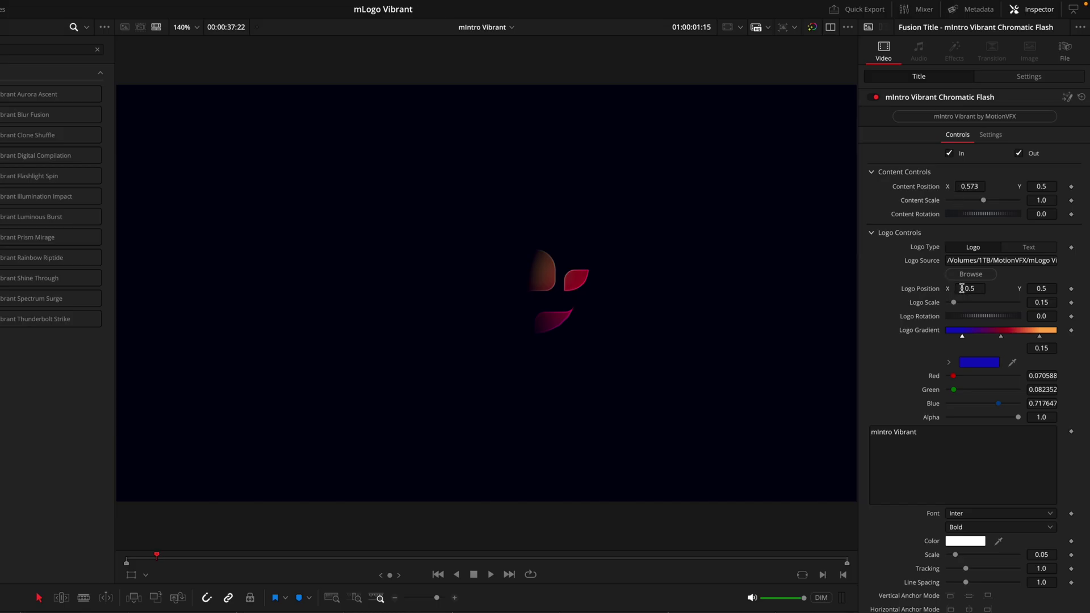
{"action": "left_click_drag", "start_coordinate": [963, 288], "coordinate": [983, 288]}
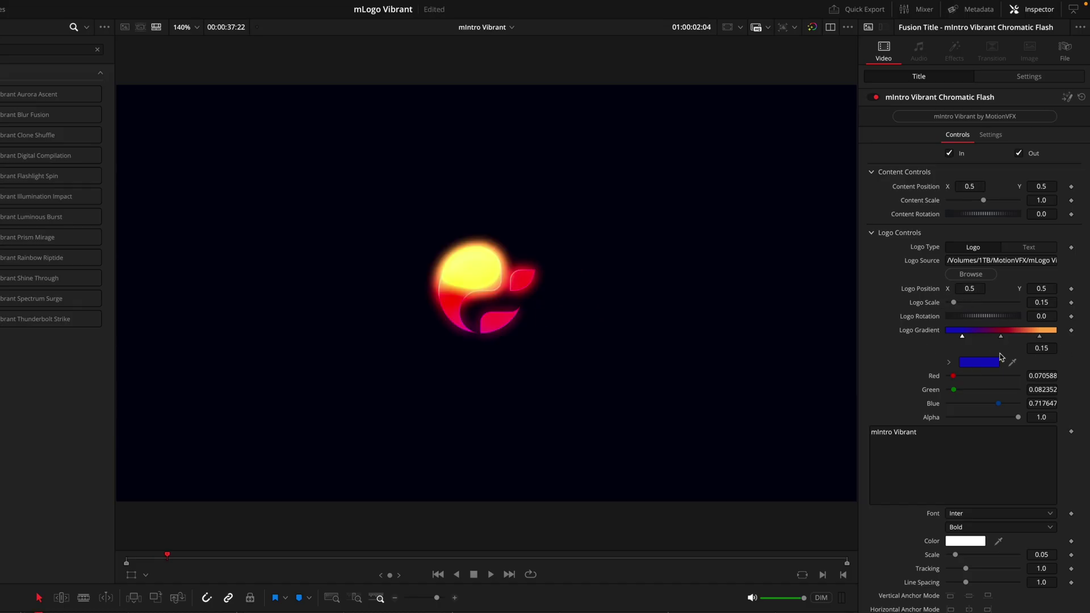
- Move the first logo gradient stop to 0.184079, discarding a trial colour and extra stop
{"action": "left_click_drag", "start_coordinate": [962, 339], "coordinate": [968, 345]}
{"action": "left_click", "coordinate": [975, 363]}
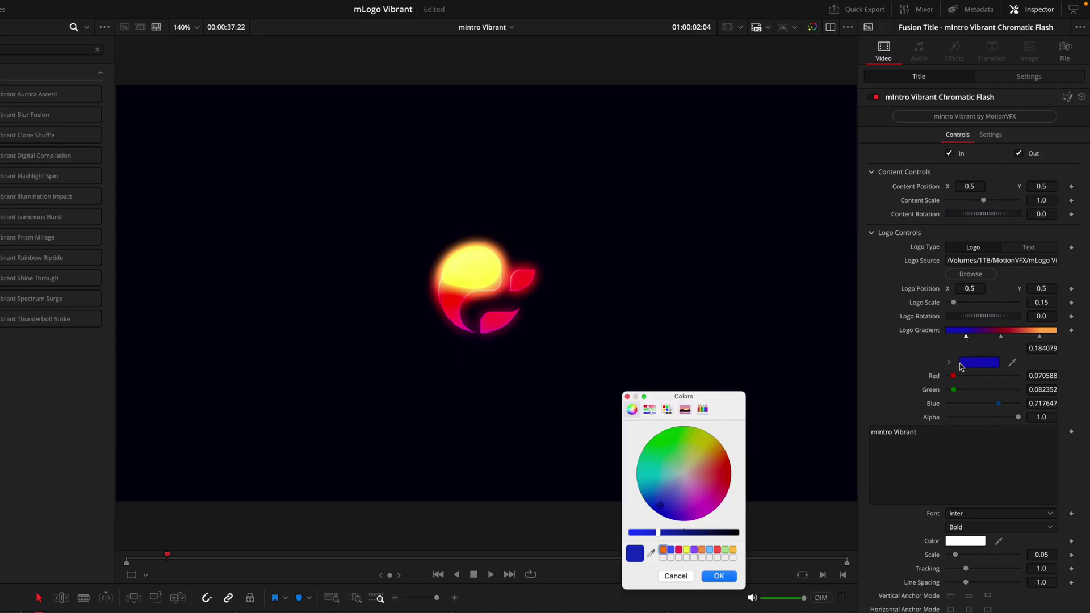
{"action": "left_click_drag", "start_coordinate": [691, 479], "coordinate": [695, 434]}
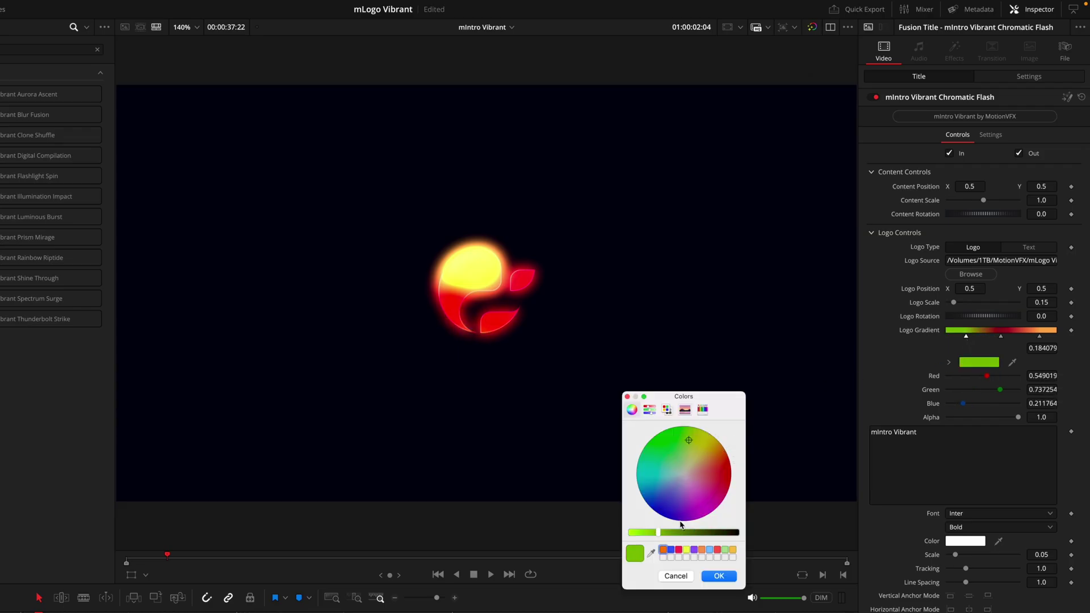
{"action": "left_click", "coordinate": [682, 576]}
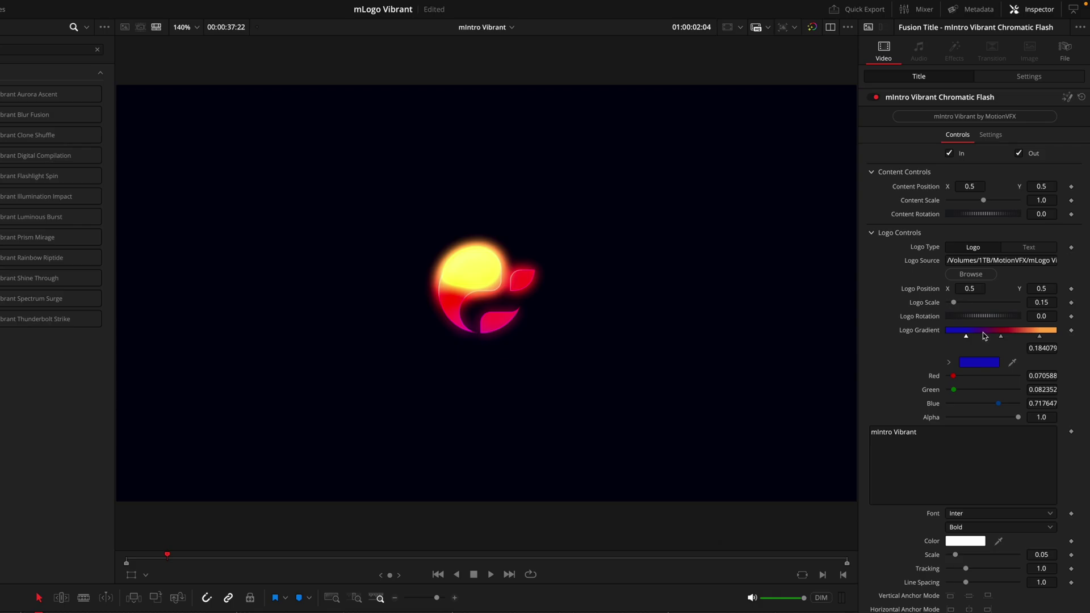
{"action": "left_click", "coordinate": [984, 335]}
{"action": "key", "text": "Delete"}
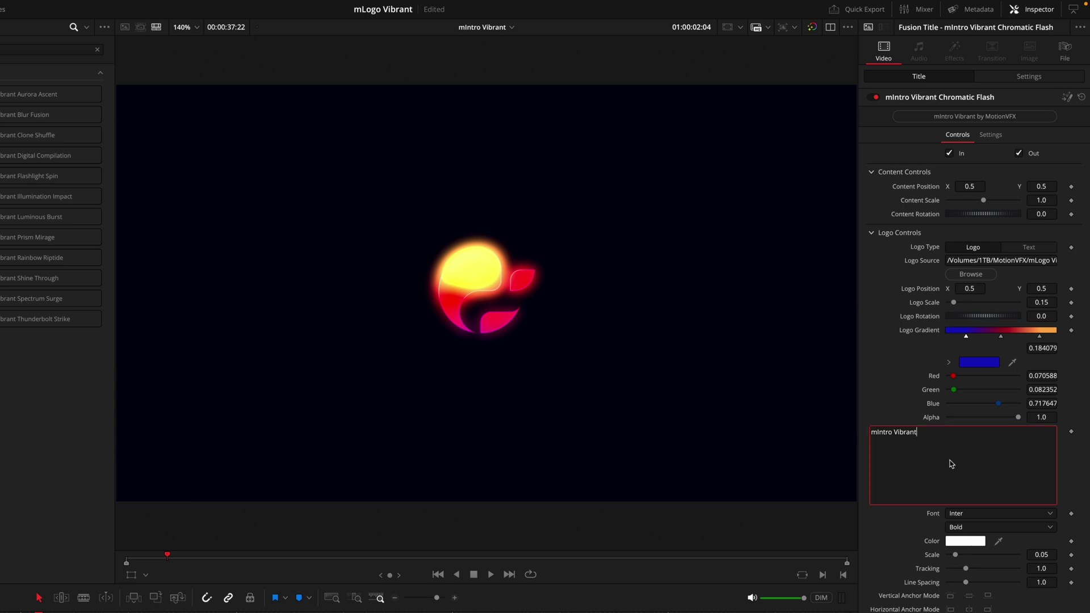
- Preview the text mode, turn on Logo Outline, and collapse Content and Logo Controls
{"action": "left_click", "coordinate": [1053, 247]}
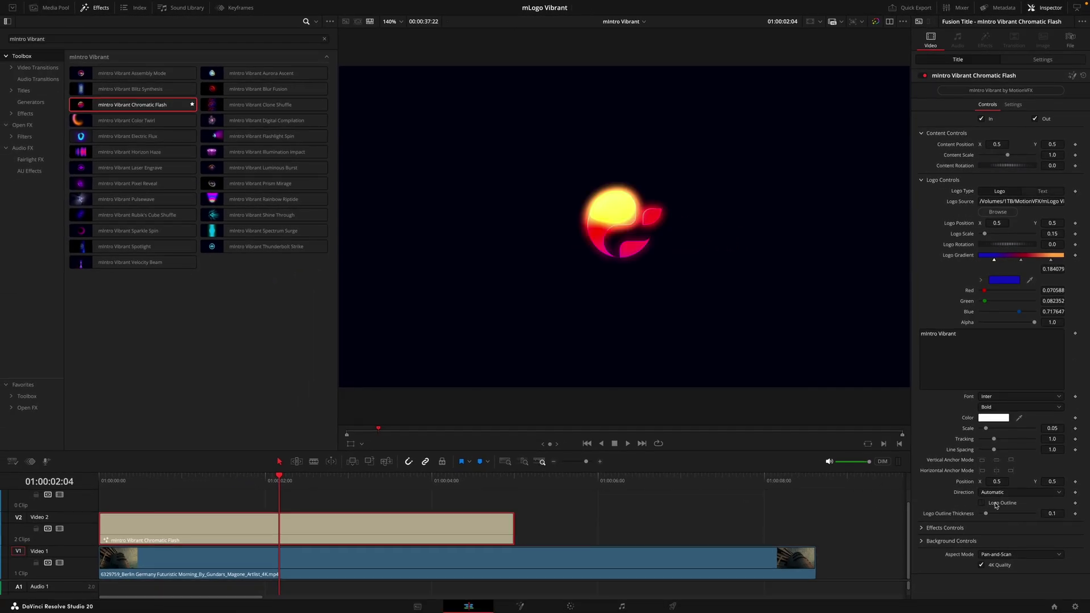
{"action": "left_click", "coordinate": [995, 505]}
{"action": "left_click", "coordinate": [922, 180]}
{"action": "left_click", "coordinate": [921, 133]}
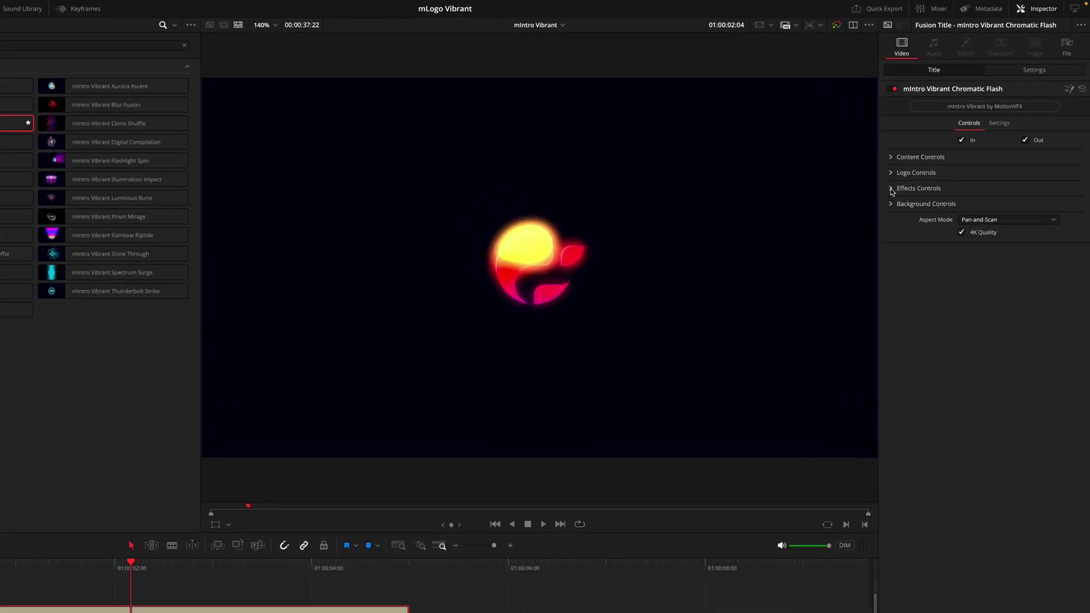
- Expand Effects Controls and step through frames to watch the logo reveal
{"action": "left_click", "coordinate": [872, 207]}
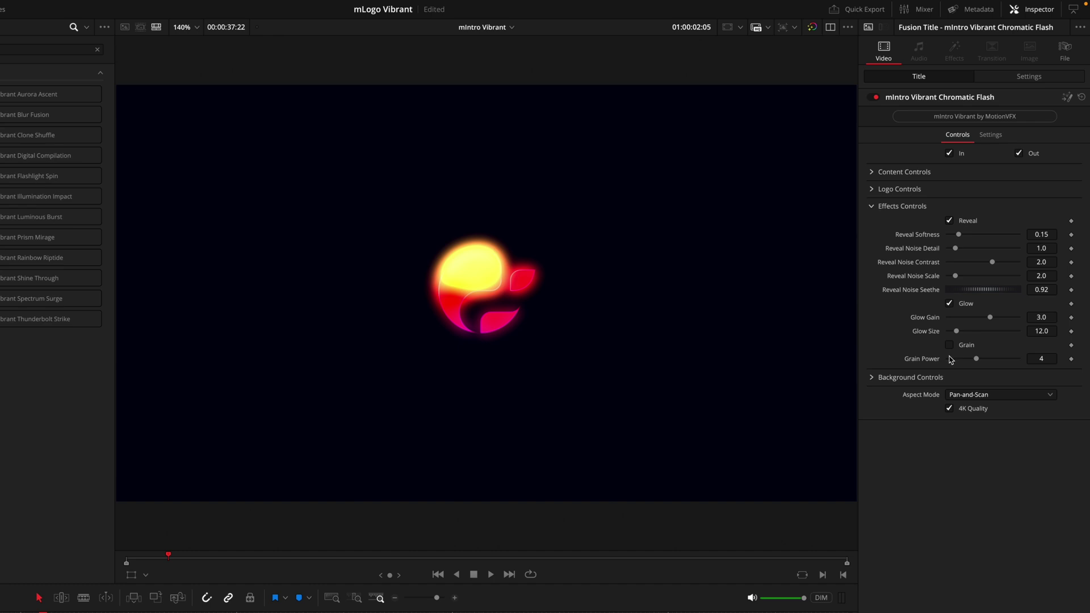
{"action": "key", "text": "Right"}
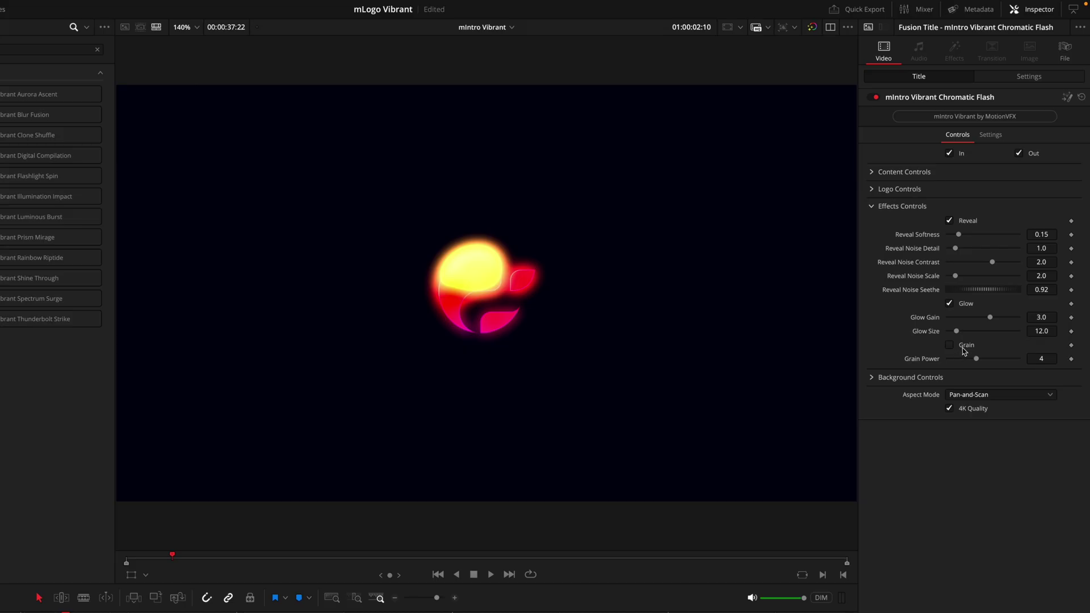
{"action": "key", "text": "Left"}
{"action": "key", "text": "Left"}
{"action": "key", "text": "Left"}
{"action": "key", "text": "Left"}
{"action": "key", "text": "Left"}
{"action": "key", "text": "Left"}
{"action": "key", "text": "Left"}
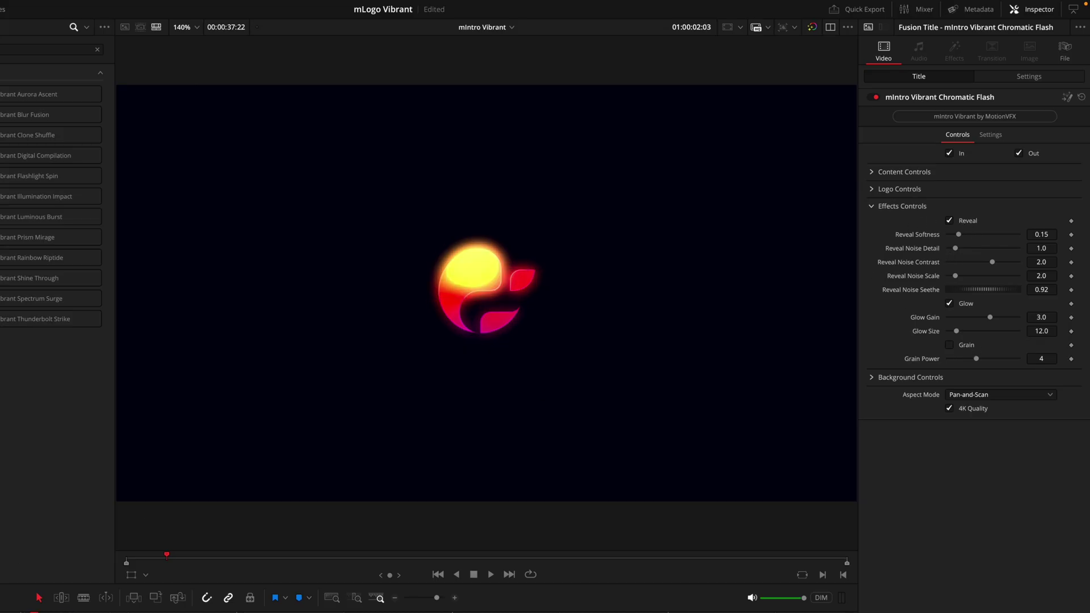
{"action": "key", "text": "shift+Left"}
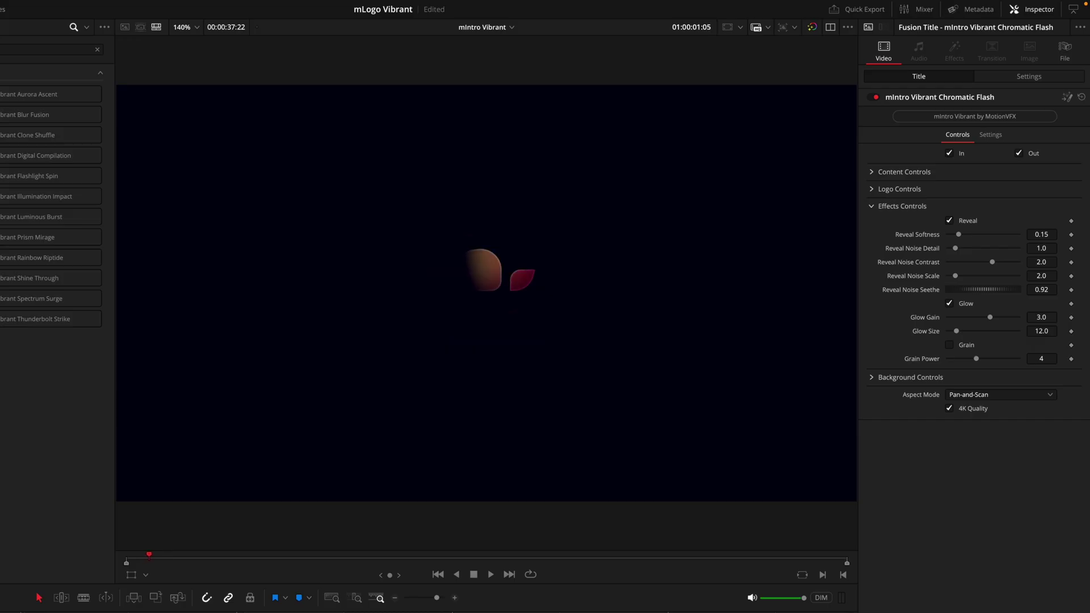
{"action": "key", "text": "Right"}
{"action": "key", "text": "Right"}
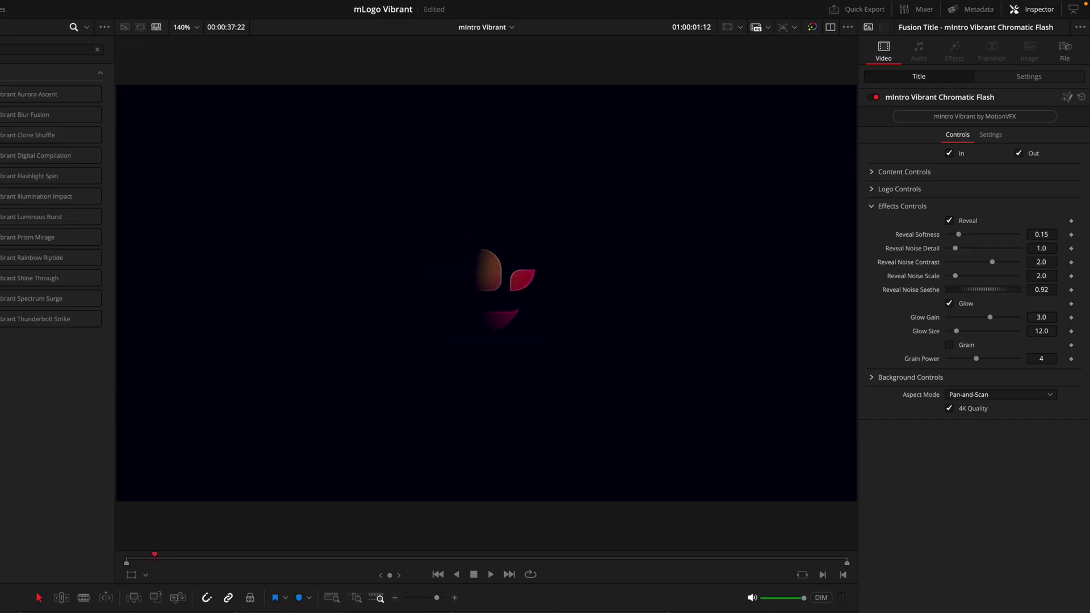
{"action": "key", "text": "Right"}
{"action": "key", "text": "Right"}
{"action": "key", "text": "Right"}
{"action": "key", "text": "Right"}
{"action": "key", "text": "Right"}
{"action": "key", "text": "Right"}
{"action": "key", "text": "Right"}
{"action": "key", "text": "Right"}
{"action": "key", "text": "Right"}
{"action": "key", "text": "Right"}
{"action": "key", "text": "Right"}
{"action": "key", "text": "Right"}
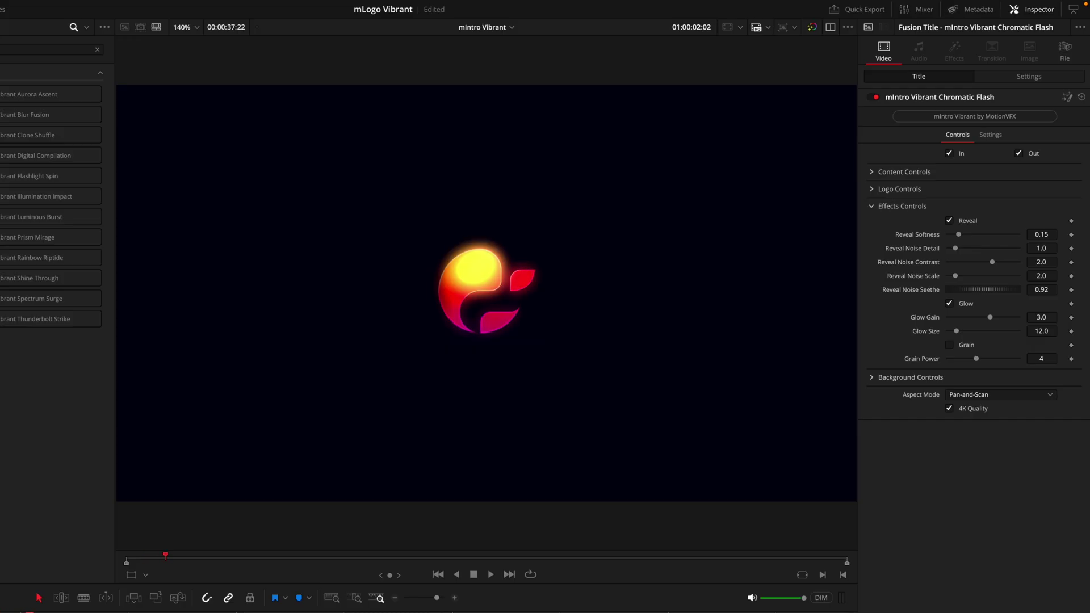
{"action": "key", "text": "Left"}
{"action": "key", "text": "Left"}
{"action": "key", "text": "Left"}
{"action": "key", "text": "Left"}
{"action": "key", "text": "Left"}
{"action": "key", "text": "Left"}
{"action": "key", "text": "Left"}
{"action": "key", "text": "Left"}
{"action": "key", "text": "Left"}
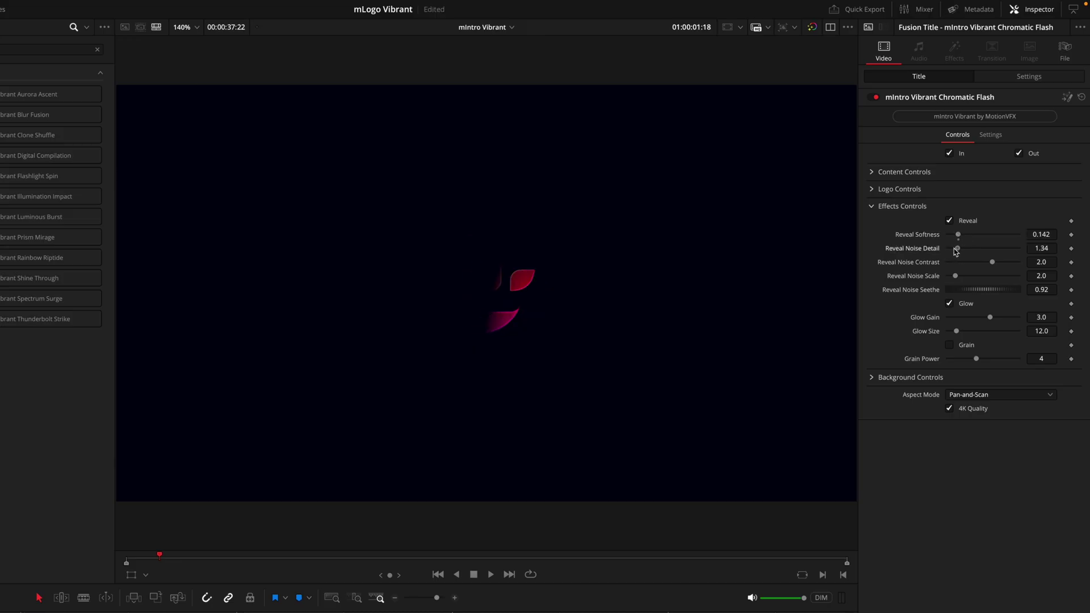
- Test Reveal Noise Contrast, Scale and Seethe, then reset each to default
{"action": "left_click_drag", "start_coordinate": [990, 262], "coordinate": [951, 277]}
{"action": "double_click", "coordinate": [930, 263]}
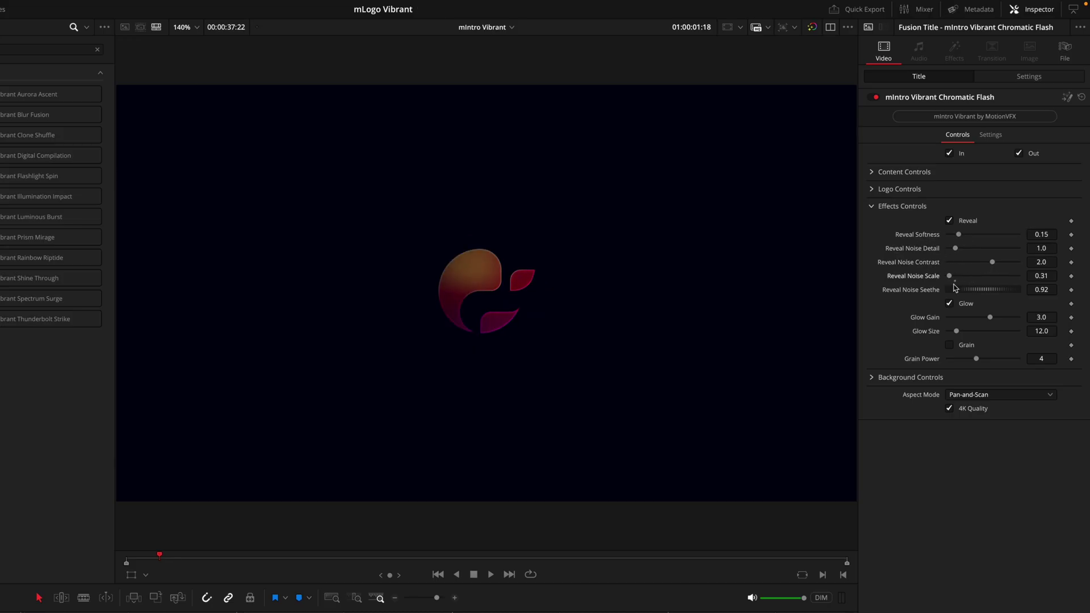
{"action": "double_click", "coordinate": [952, 278]}
{"action": "mouse_move", "coordinate": [976, 289]}
{"action": "left_mouse_down"}
{"action": "mouse_move", "coordinate": [985, 291]}
{"action": "mouse_move", "coordinate": [966, 295]}
{"action": "left_mouse_up"}
{"action": "double_click", "coordinate": [915, 290]}
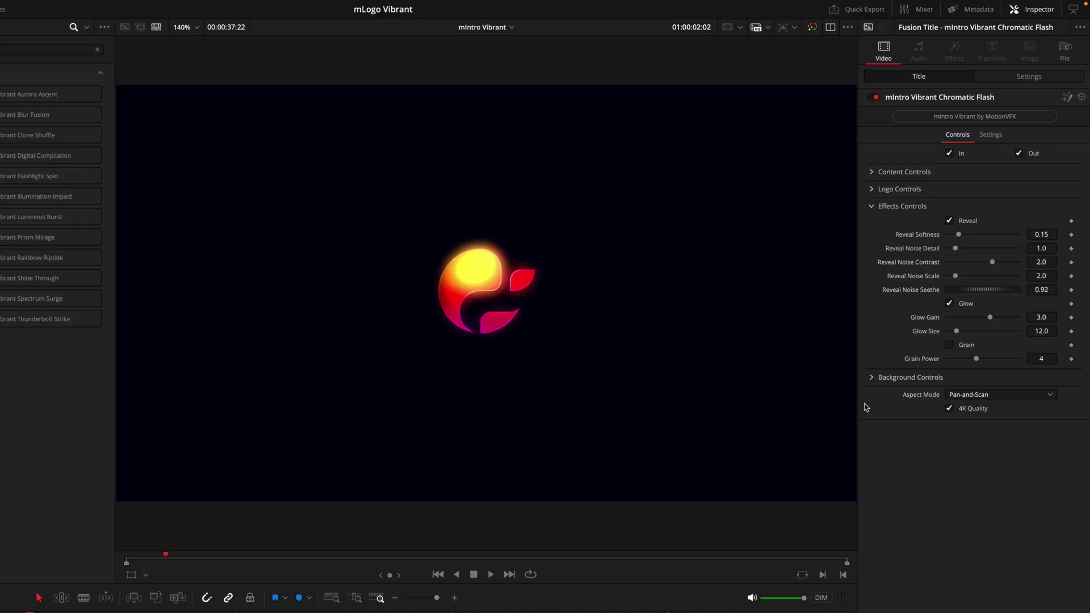
- Set Glow Gain to 1.417, Glow Size to 33.9 and Grain Power to 3
{"action": "left_click", "coordinate": [953, 304]}
{"action": "left_click", "coordinate": [959, 306]}
{"action": "left_click", "coordinate": [960, 307]}
{"action": "left_click", "coordinate": [959, 307]}
{"action": "left_click_drag", "start_coordinate": [990, 317], "coordinate": [975, 334]}
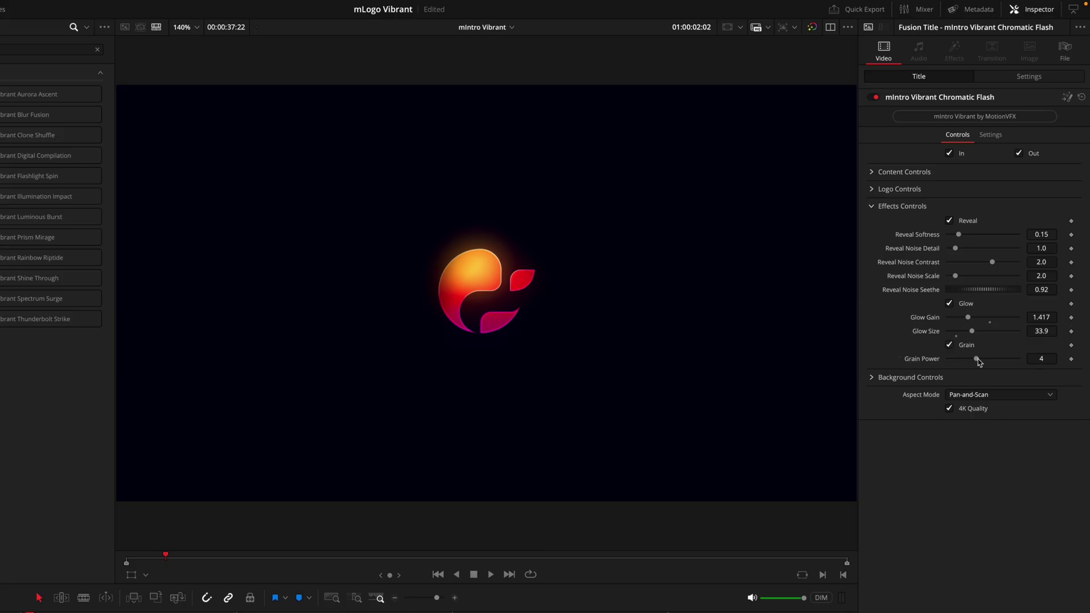
{"action": "left_click_drag", "start_coordinate": [977, 360], "coordinate": [972, 362]}
- Turn off Grain and expand Background Controls, briefly toggling the background
{"action": "left_click", "coordinate": [963, 348]}
{"action": "left_click", "coordinate": [872, 206]}
{"action": "left_click", "coordinate": [871, 225]}
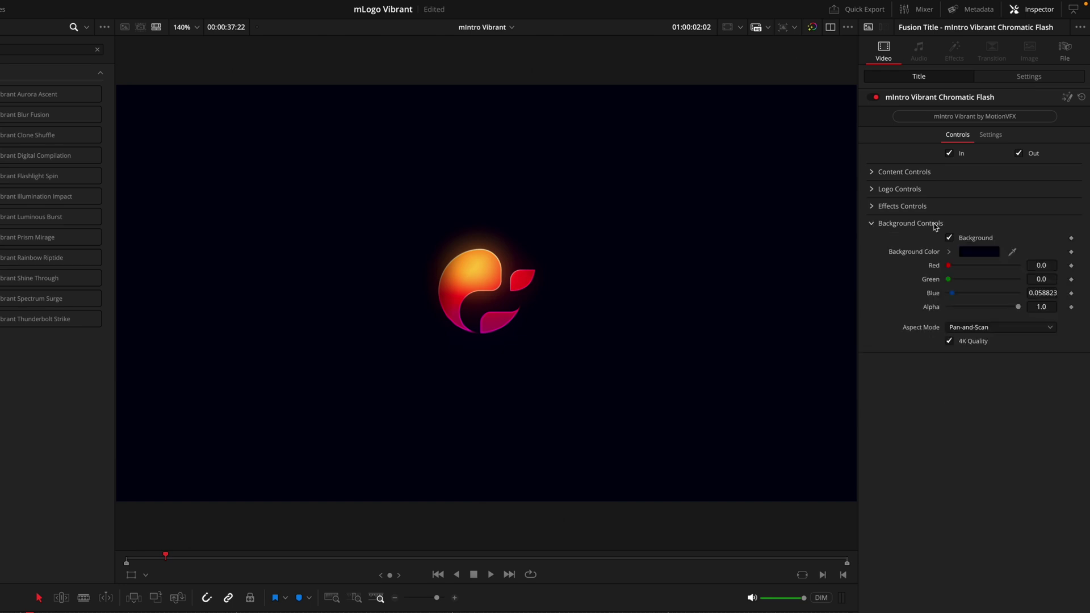
{"action": "left_click", "coordinate": [952, 237]}
{"action": "left_click", "coordinate": [952, 237]}
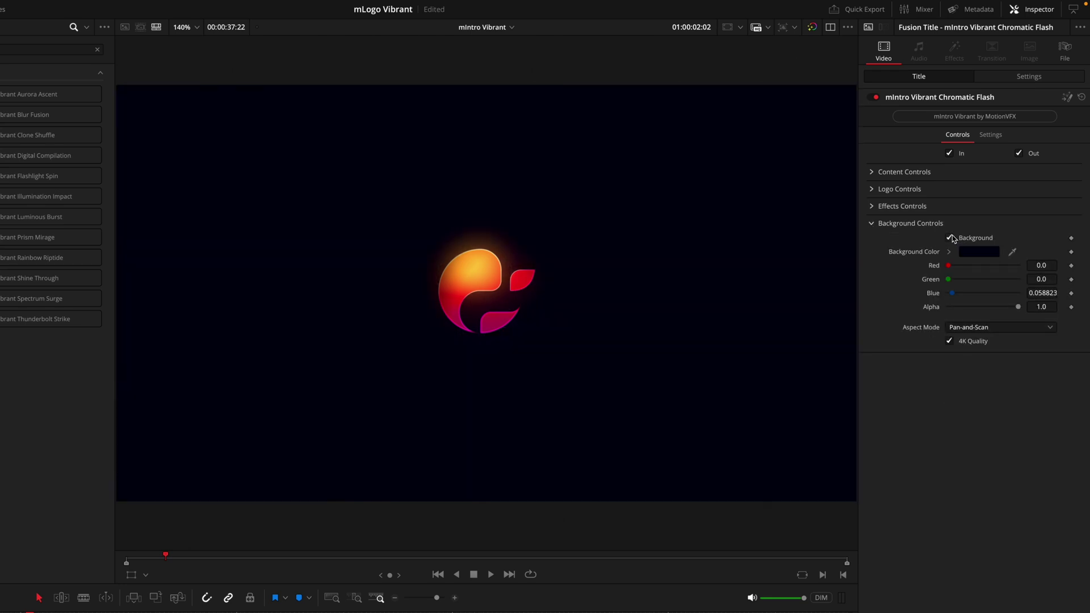
- Try several background colours, including green, in the picker, then cancel
{"action": "left_click", "coordinate": [979, 251]}
{"action": "left_click", "coordinate": [675, 474]}
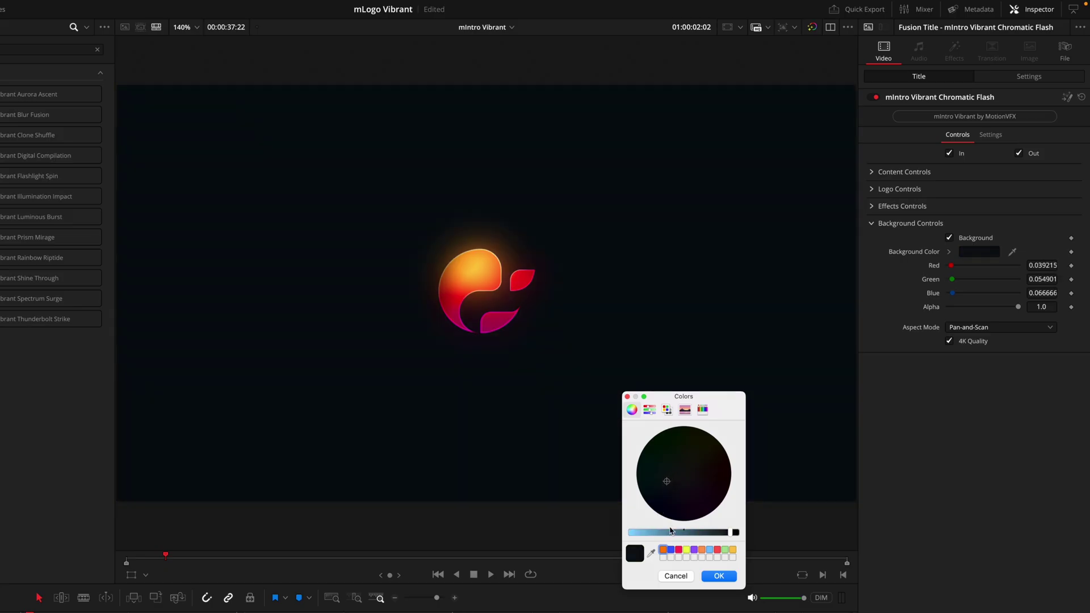
{"action": "left_click_drag", "start_coordinate": [674, 532], "coordinate": [657, 533]}
{"action": "left_click", "coordinate": [681, 473]}
{"action": "left_click_drag", "start_coordinate": [681, 472], "coordinate": [676, 446]}
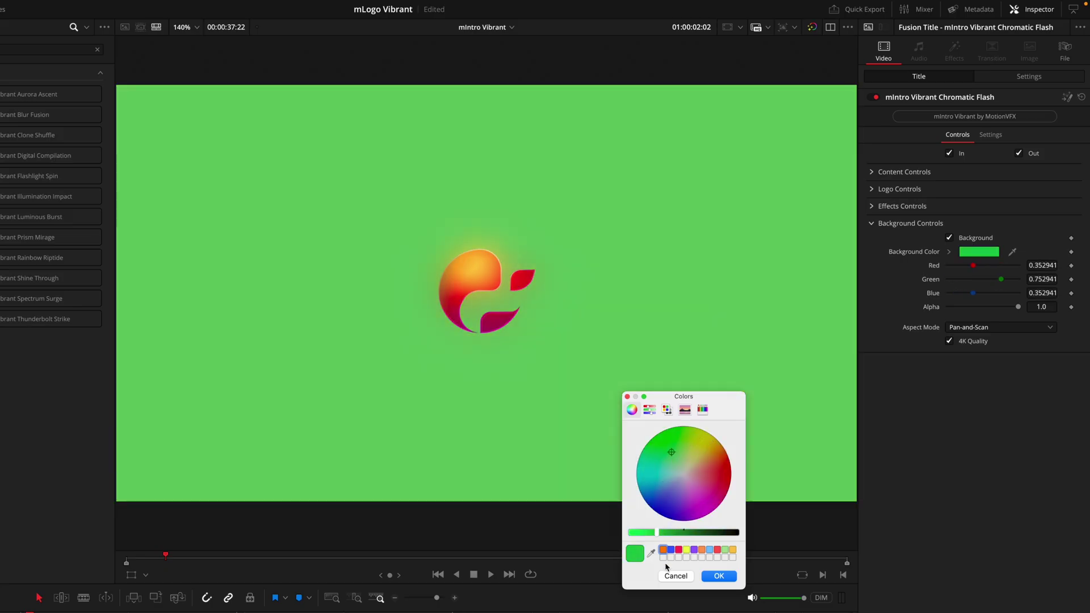
{"action": "left_click", "coordinate": [676, 576]}
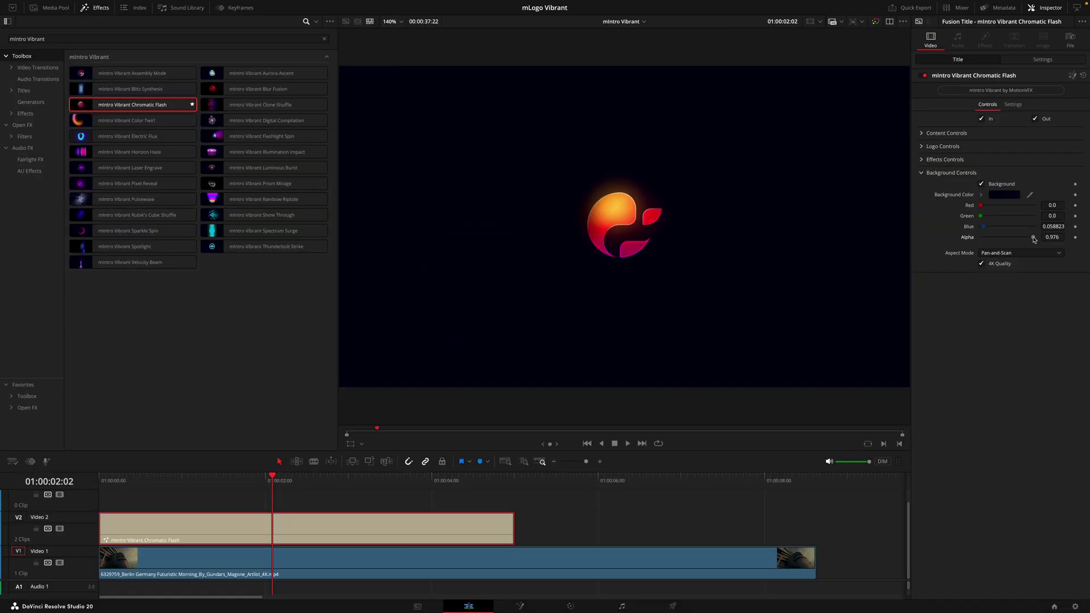
- Fade the background's colour and alpha, then switch Background off to reveal the footage
{"action": "left_click_drag", "start_coordinate": [1019, 310], "coordinate": [997, 311]}
{"action": "left_click_drag", "start_coordinate": [1017, 240], "coordinate": [991, 240]}
{"action": "left_click", "coordinate": [981, 184]}
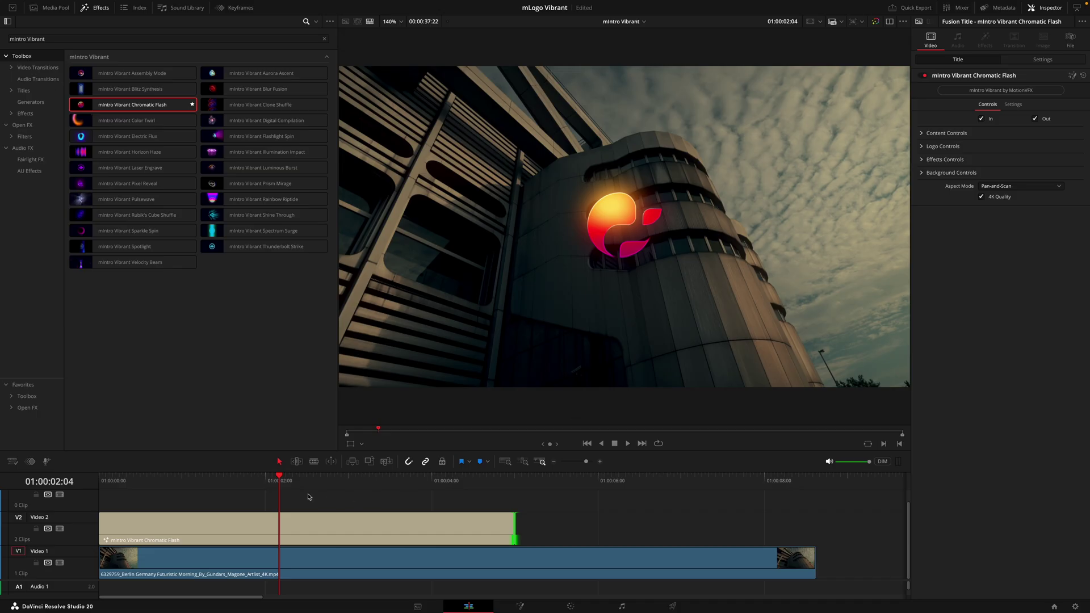
- Extend the Chromatic Flash title to the footage's end and scrub to preview it
{"action": "left_click_drag", "start_coordinate": [203, 487], "coordinate": [372, 496]}
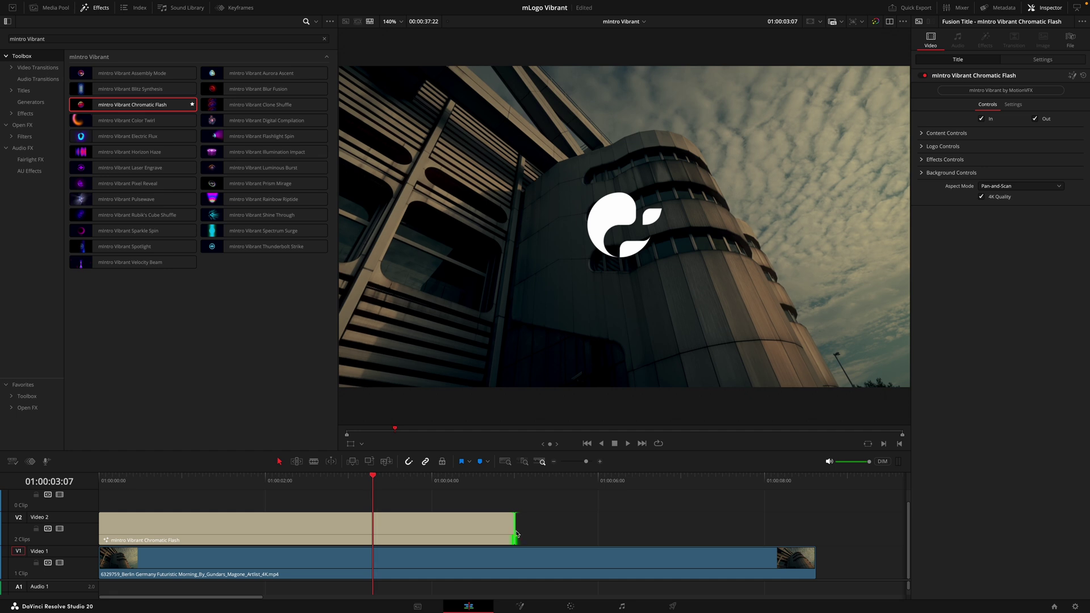
{"action": "left_click_drag", "start_coordinate": [517, 534], "coordinate": [810, 534]}
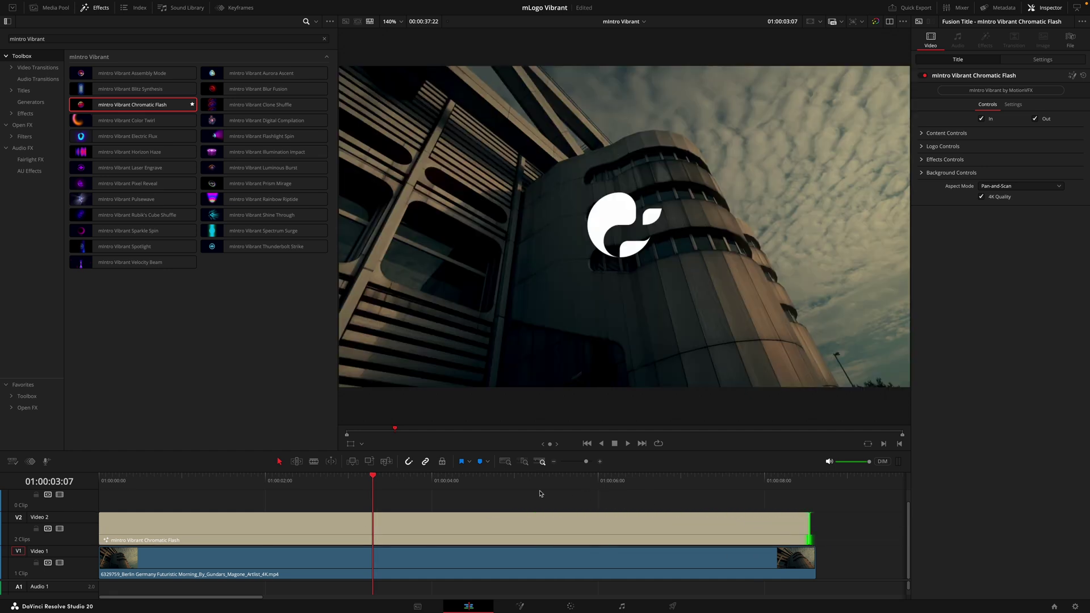
{"action": "left_click_drag", "start_coordinate": [402, 490], "coordinate": [428, 497]}
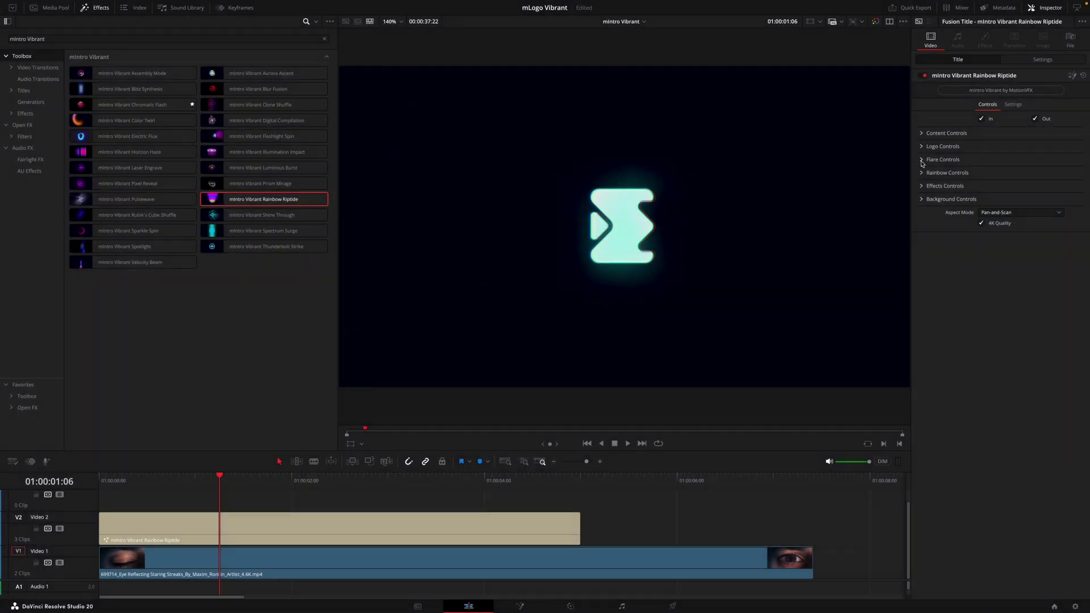
- Try toggling Flare and lowering Flare Seethe, then undo the Seethe change
{"action": "left_click", "coordinate": [921, 163]}
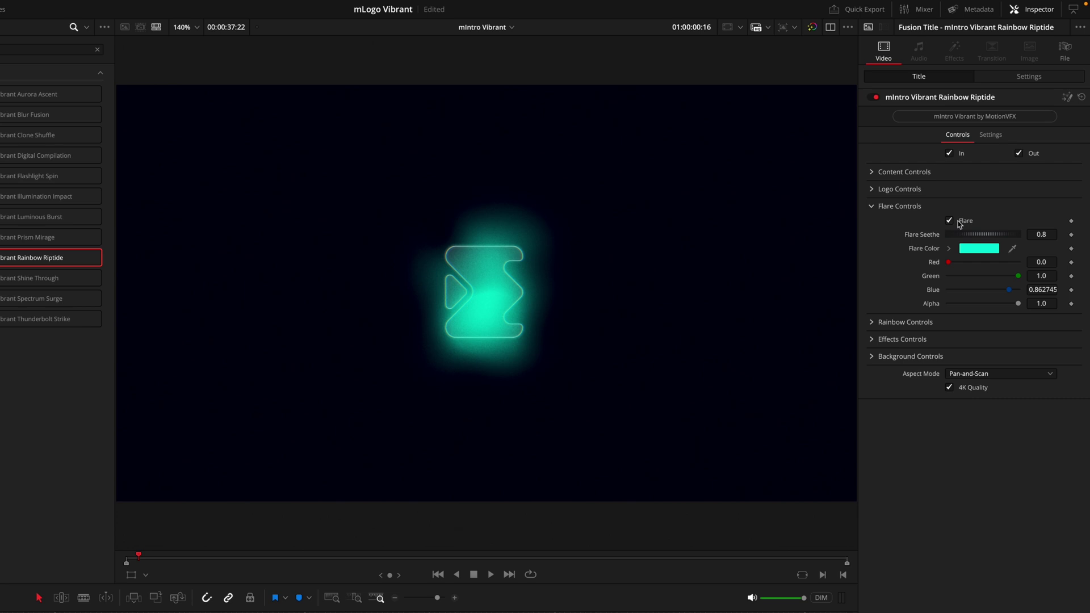
{"action": "left_click", "coordinate": [950, 221]}
{"action": "left_click_drag", "start_coordinate": [967, 239], "coordinate": [954, 244]}
{"action": "key", "text": "ctrl+z"}
- Bring up the Rainbow Controls (Blur 0.05, Distortion 0.1) and play to watch the logo fill in
{"action": "left_click", "coordinate": [872, 206]}
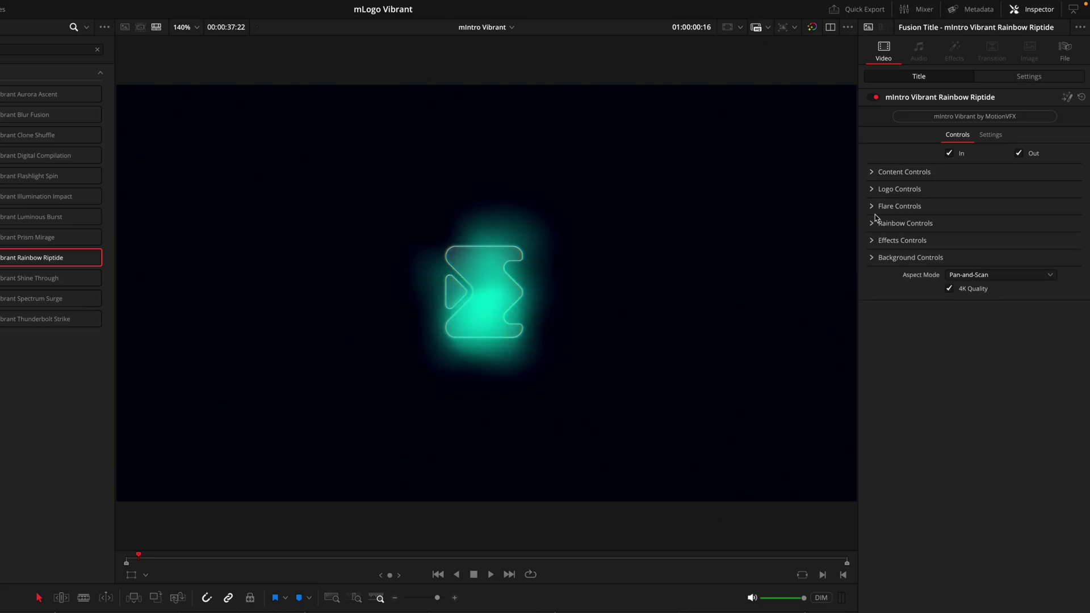
{"action": "left_click", "coordinate": [873, 224]}
{"action": "key", "text": "space"}
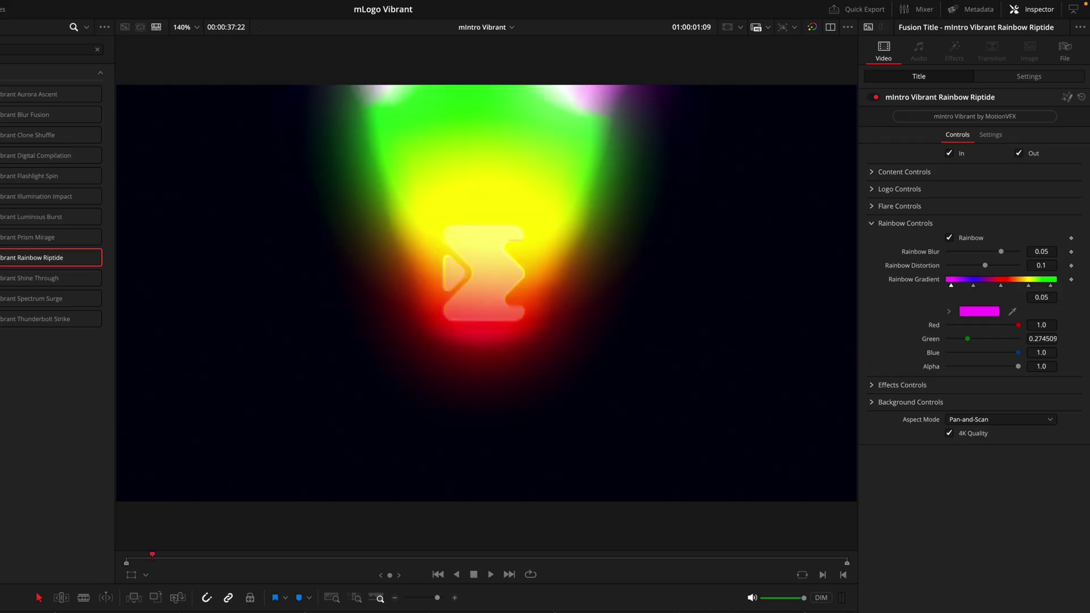
- Toggle Rainbow off and on, then set Rainbow Blur to -0.028 and Distortion to 0.35
{"action": "left_click", "coordinate": [976, 237]}
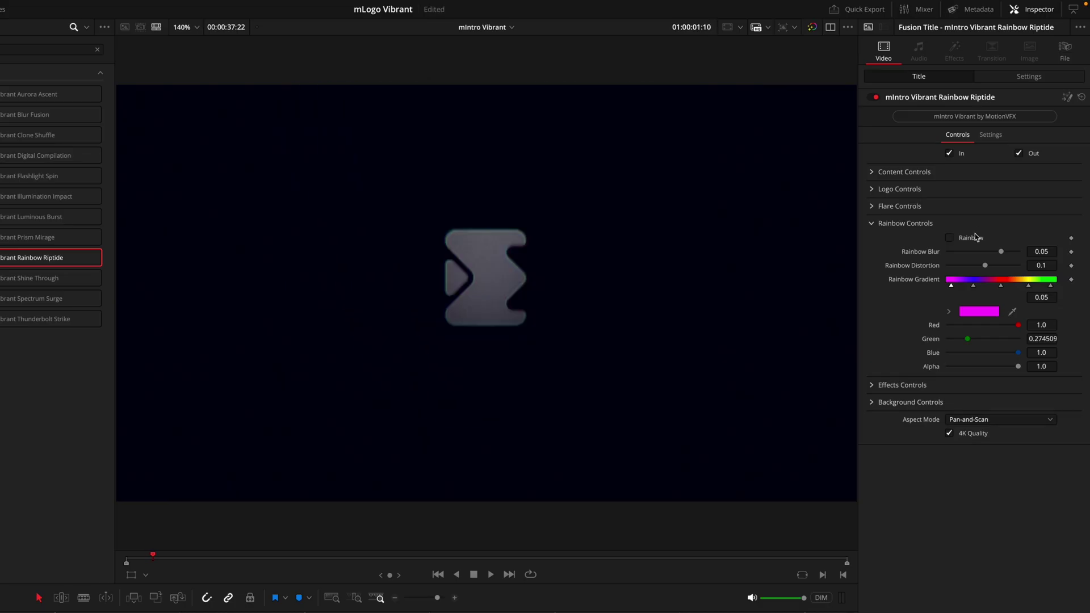
{"action": "left_click", "coordinate": [976, 237]}
{"action": "left_click_drag", "start_coordinate": [1001, 251], "coordinate": [914, 297]}
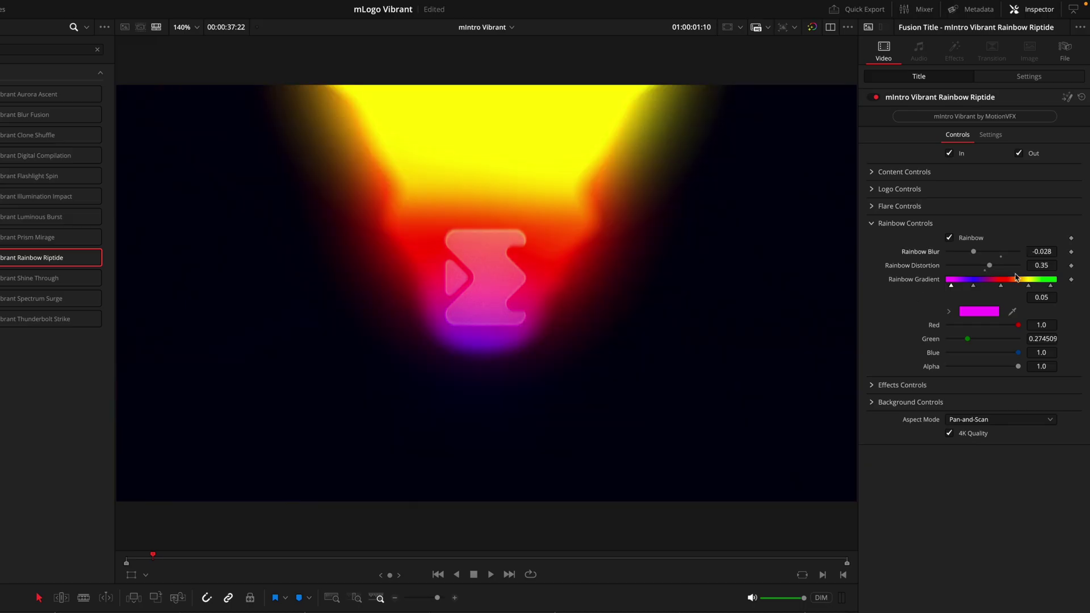
{"action": "left_click", "coordinate": [872, 223]}
{"action": "left_click", "coordinate": [874, 240]}
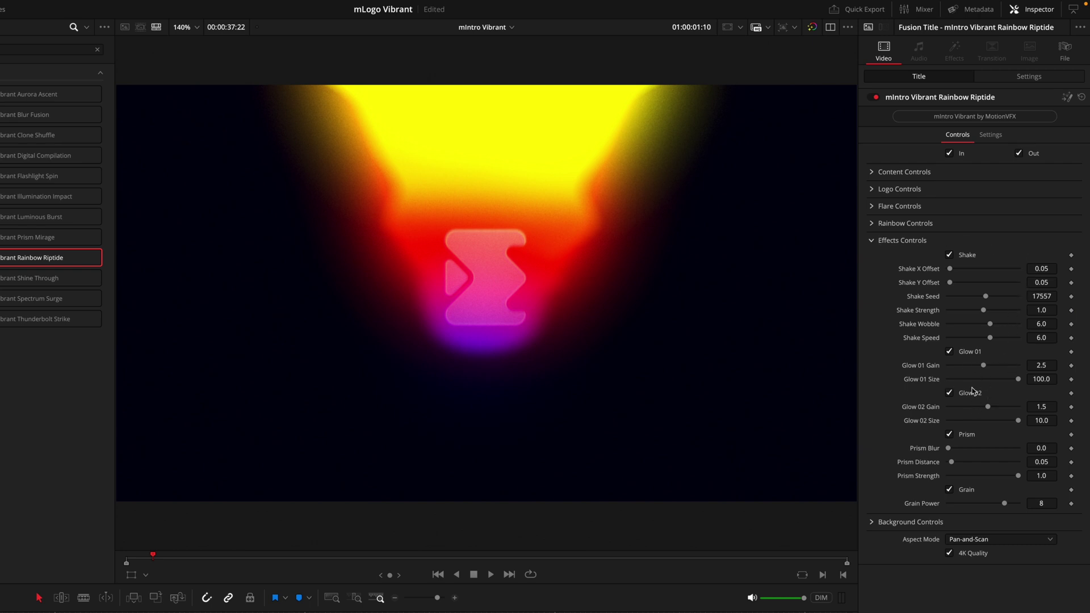
- Toggle the glow layers and Prism, then set Prism Blur 0.11 and Prism Distance 0.362
{"action": "left_click", "coordinate": [969, 354]}
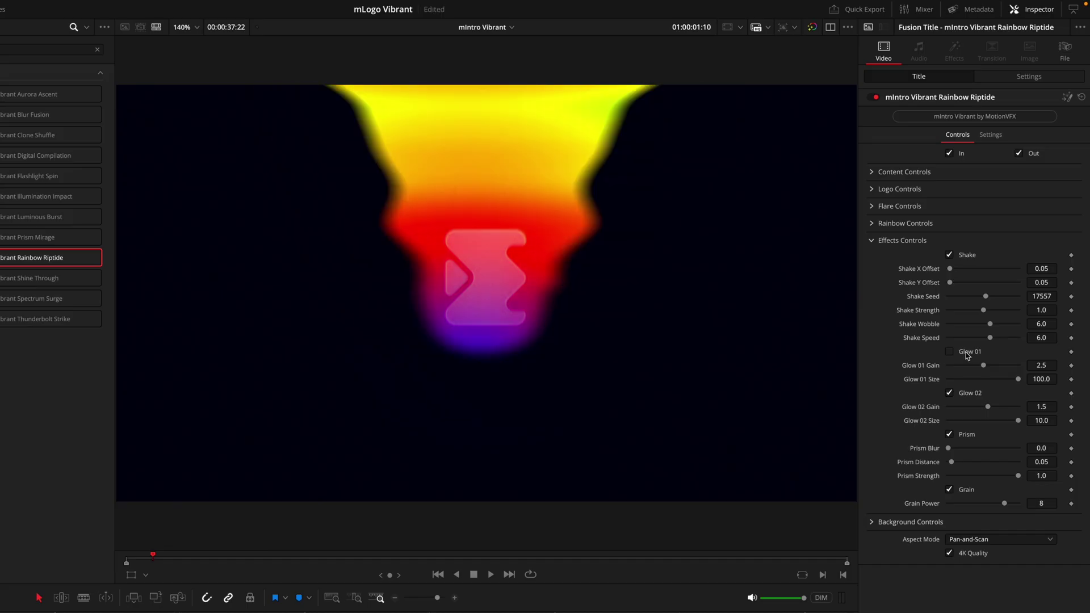
{"action": "left_click", "coordinate": [967, 354]}
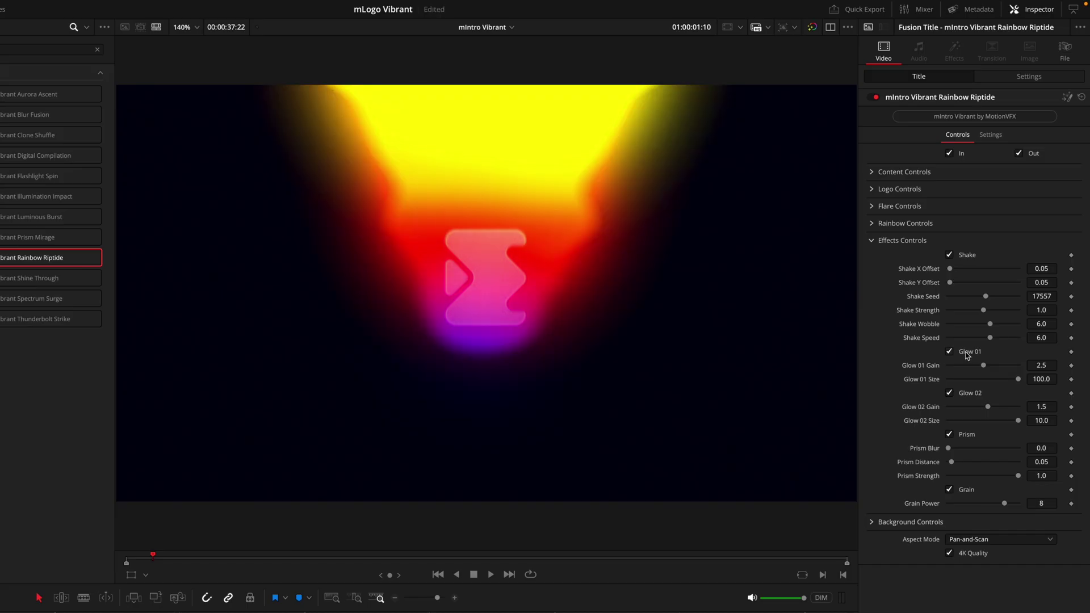
{"action": "left_click", "coordinate": [968, 394]}
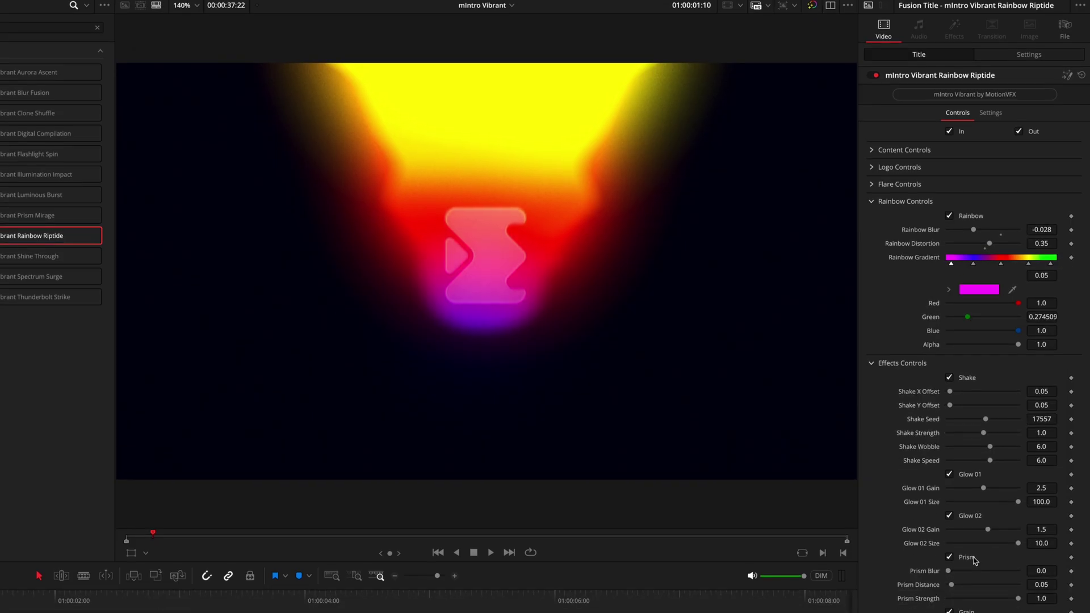
{"action": "left_click", "coordinate": [972, 529]}
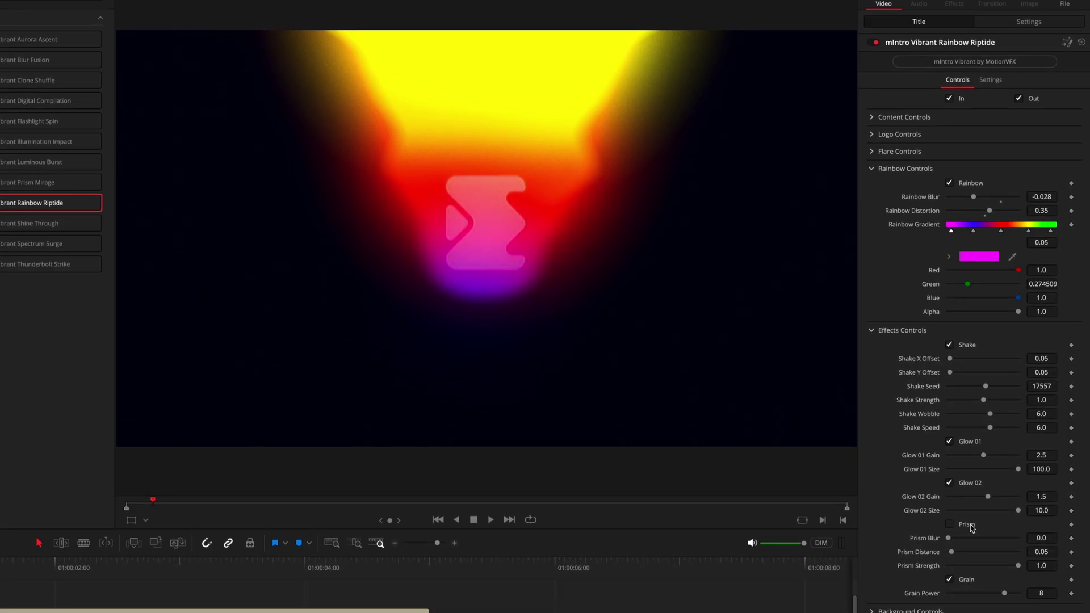
{"action": "left_click", "coordinate": [973, 529]}
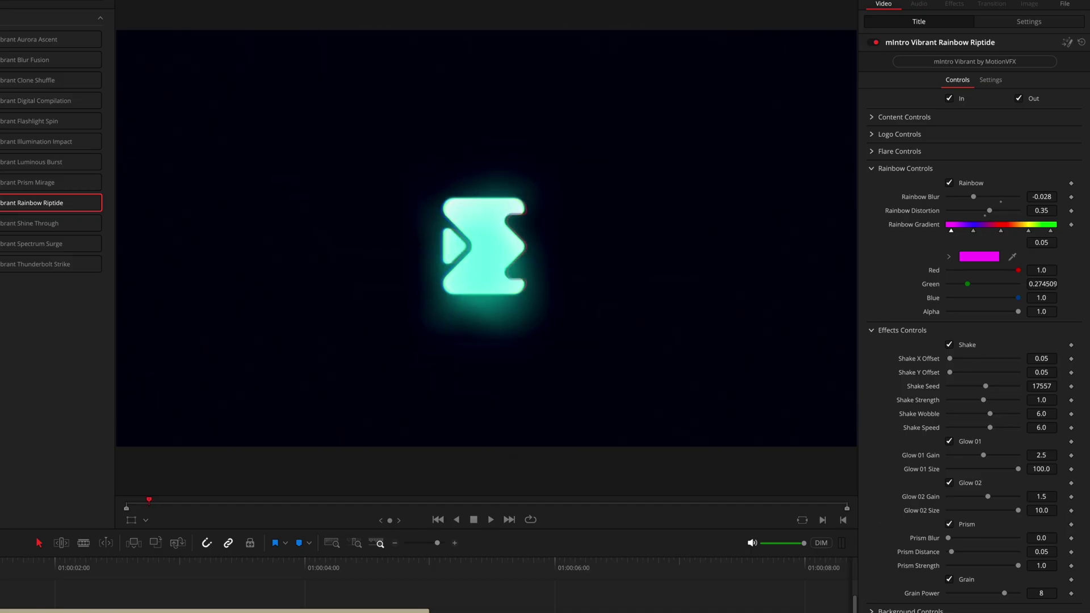
{"action": "left_click_drag", "start_coordinate": [948, 537], "coordinate": [974, 557]}
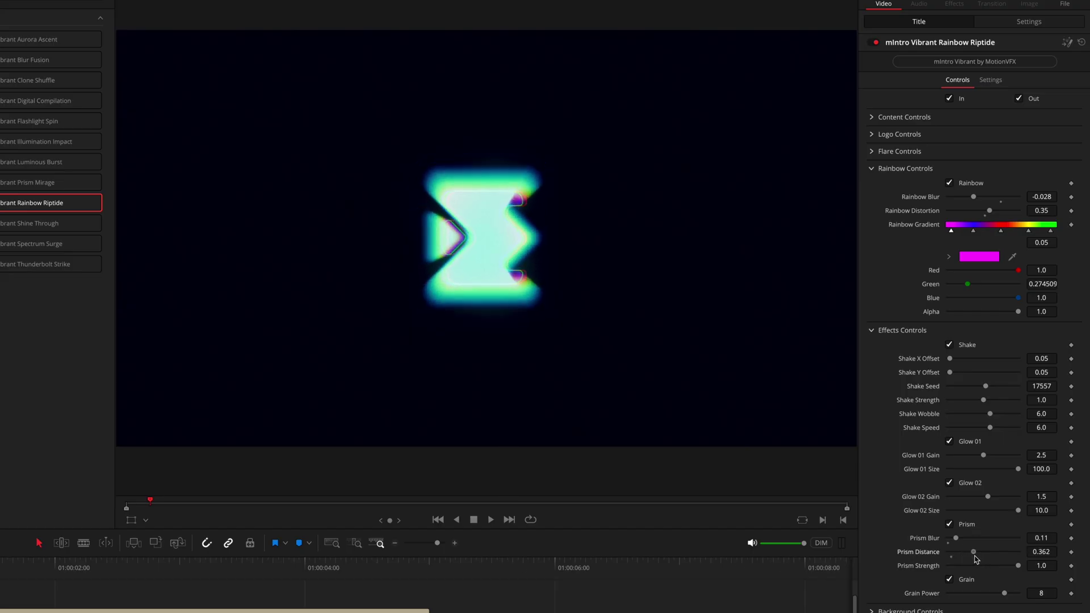
- Turn off Background in Background Controls to reveal the eye footage behind the logo
{"action": "left_click", "coordinate": [902, 330]}
{"action": "left_click", "coordinate": [911, 347]}
{"action": "left_click", "coordinate": [966, 363]}
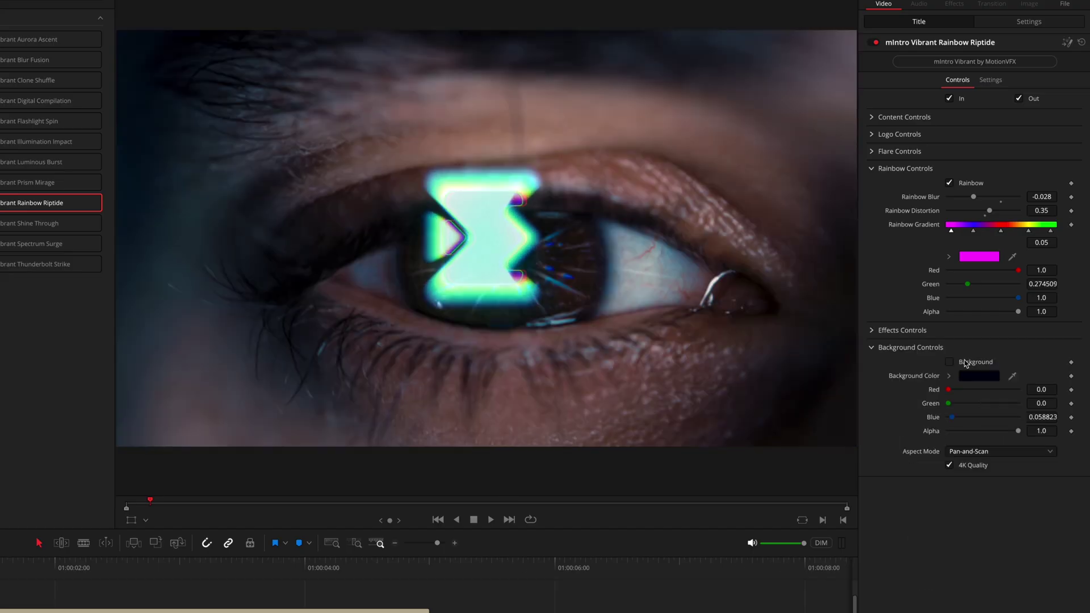
- Play the intro, then scale the V1 eye clip up to 1.070 zoom in Transform
{"action": "key", "text": "space"}
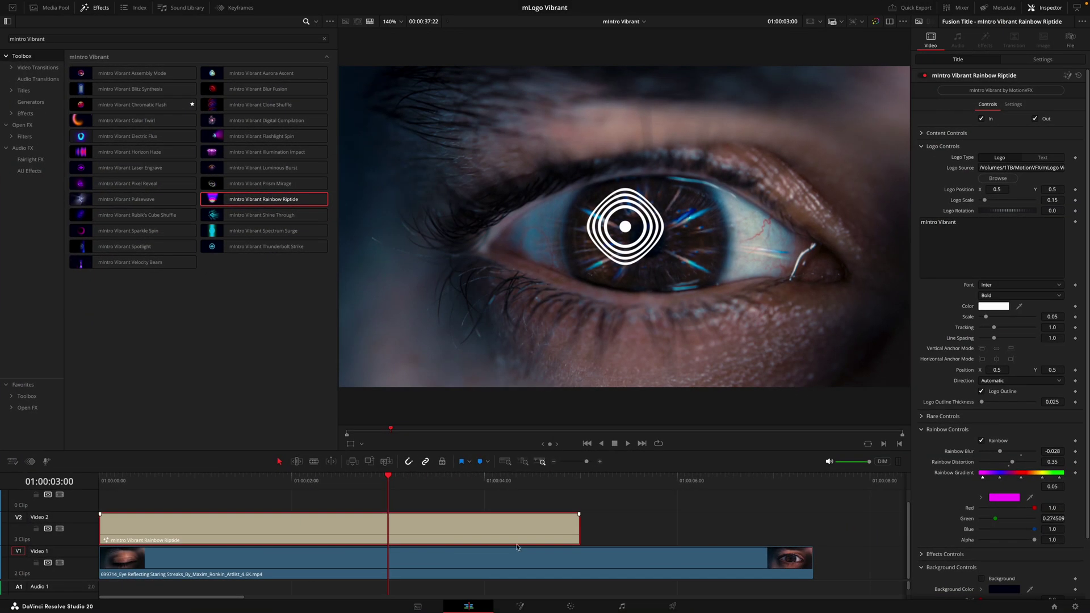
{"action": "left_click", "coordinate": [517, 548]}
{"action": "mouse_move", "coordinate": [989, 69]}
{"action": "left_mouse_down"}
{"action": "mouse_move", "coordinate": [1004, 70]}
{"action": "mouse_move", "coordinate": [1004, 80]}
{"action": "left_mouse_up"}
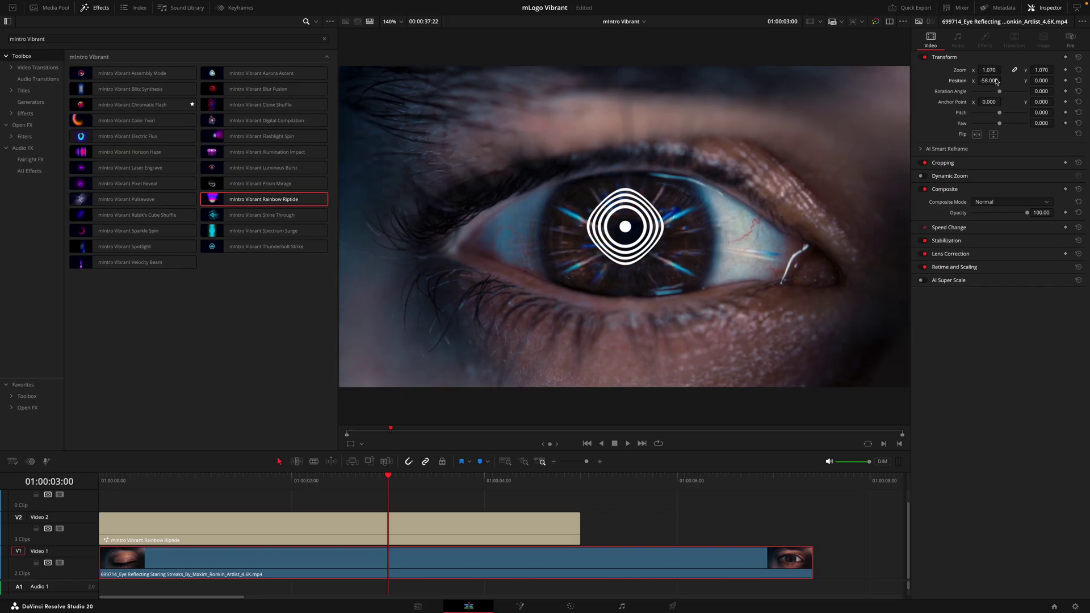